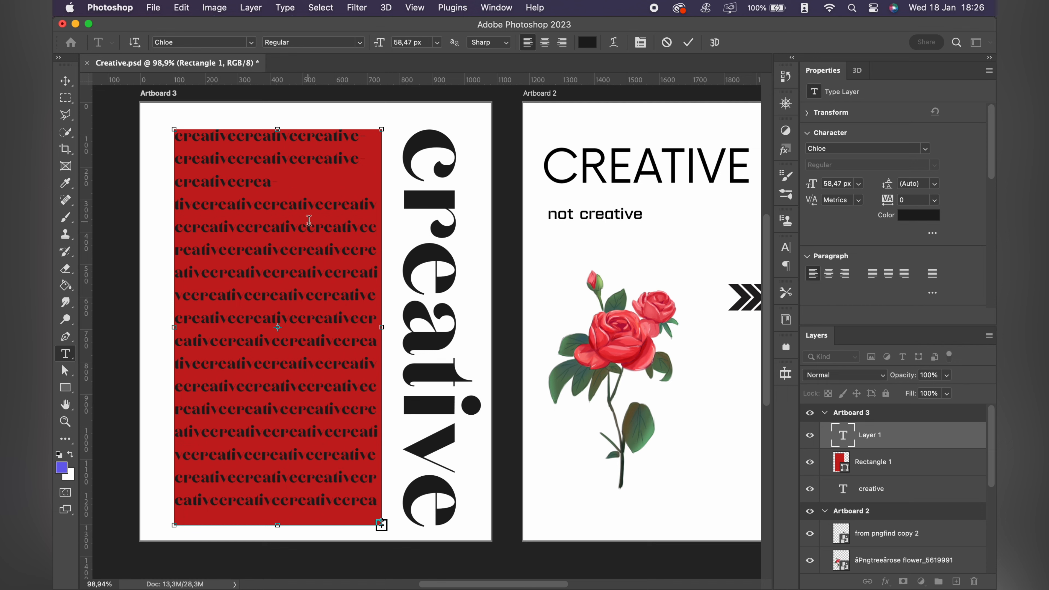
- Set the tracking of all the repeated "creative" text in the red rectangle to -80 and commit the edit
key(super+a)
double_click(913, 201)
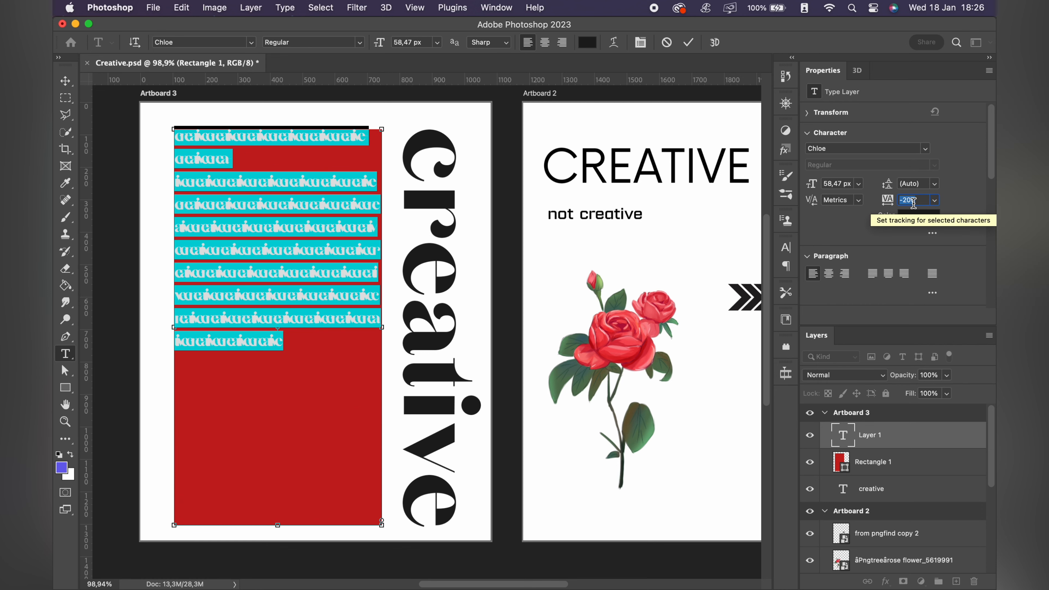
text(-80)
key(Return)
click(688, 43)
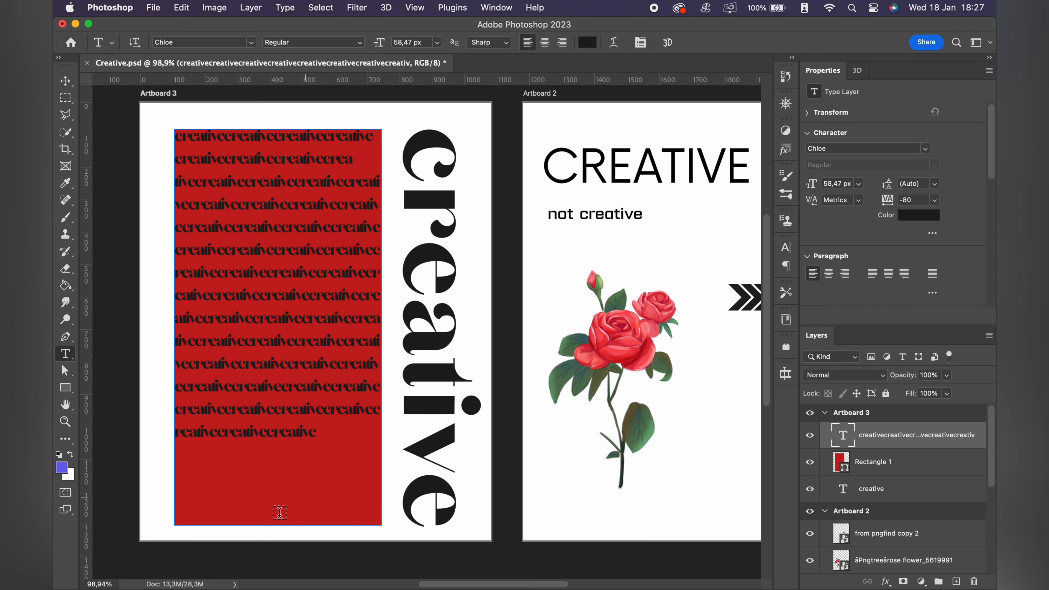
- Extend the repeated "creative" text with more copies of the word down to the bottom of the red rectangle
click(357, 457)
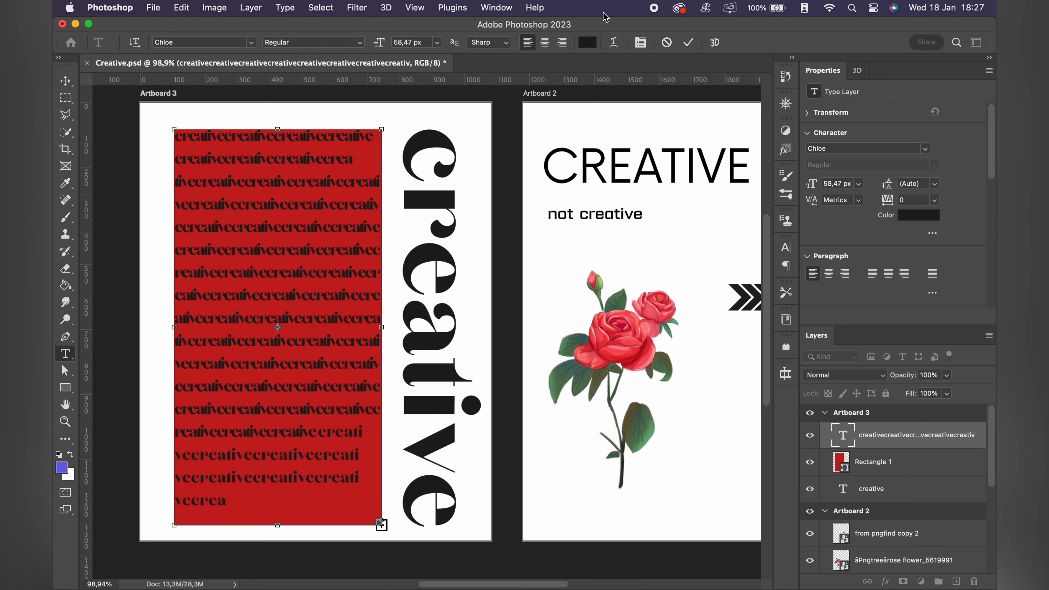
click(689, 42)
key(v)
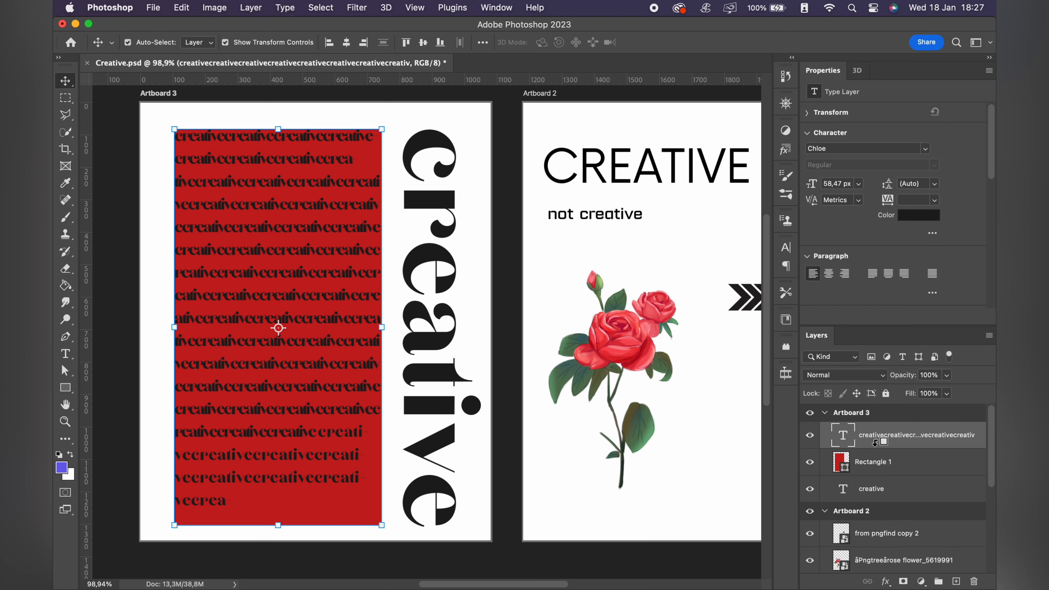
- Clip the repeated text layer to Rectangle 1 and set its text colour to white (ffffff)
scroll(488, 357, down, 4)
key(a)
scroll(395, 319, up, 5)
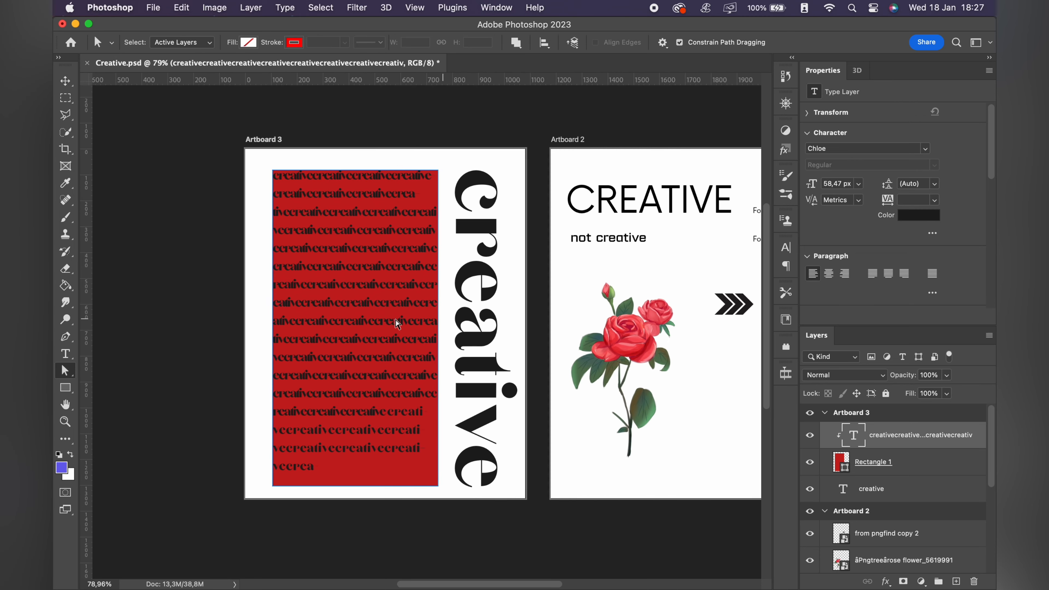
click(912, 221)
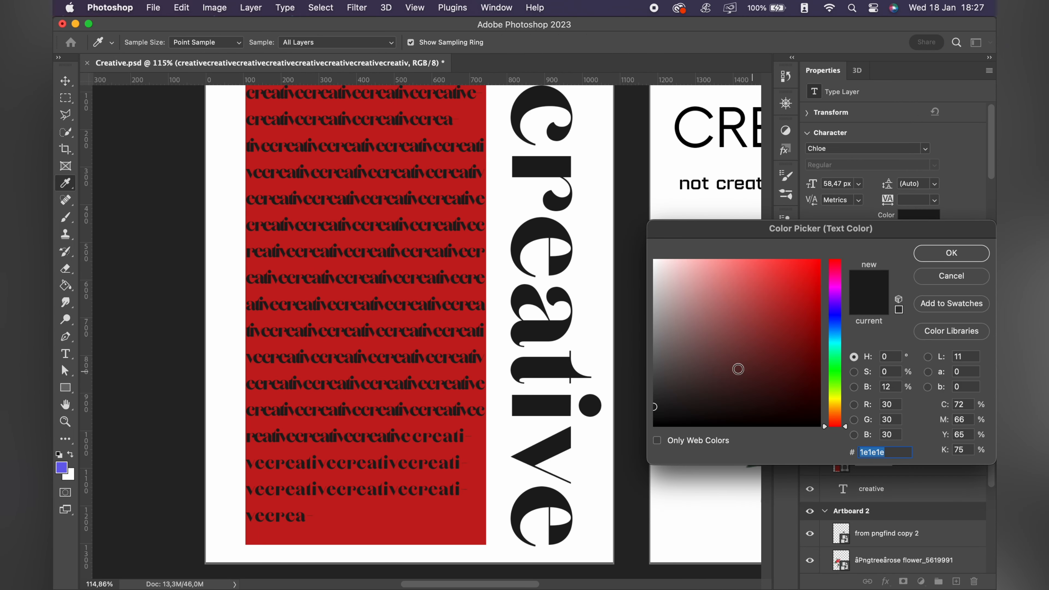
drag(737, 368, 654, 261)
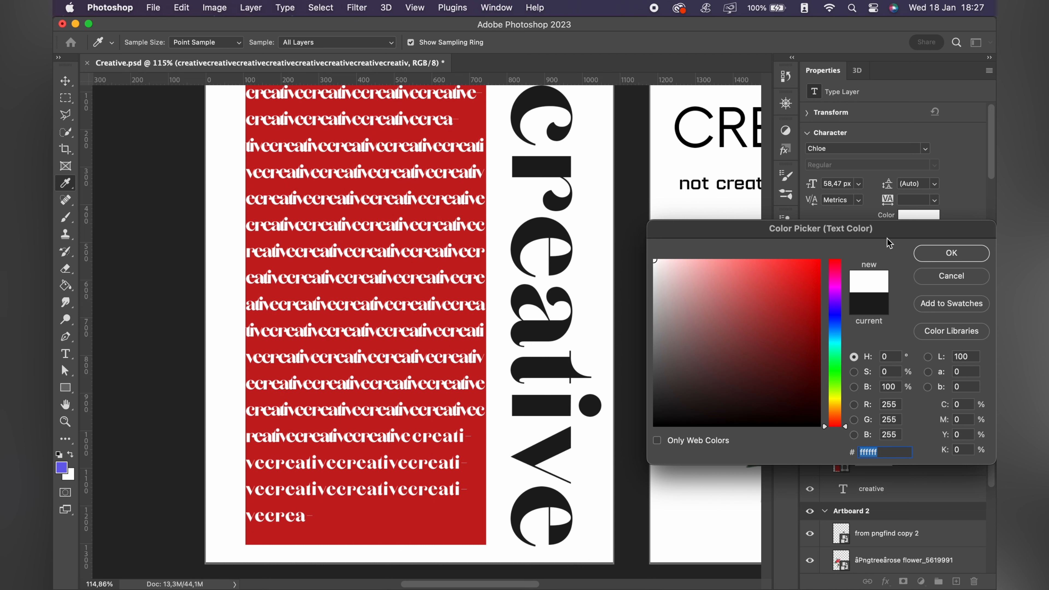
click(963, 260)
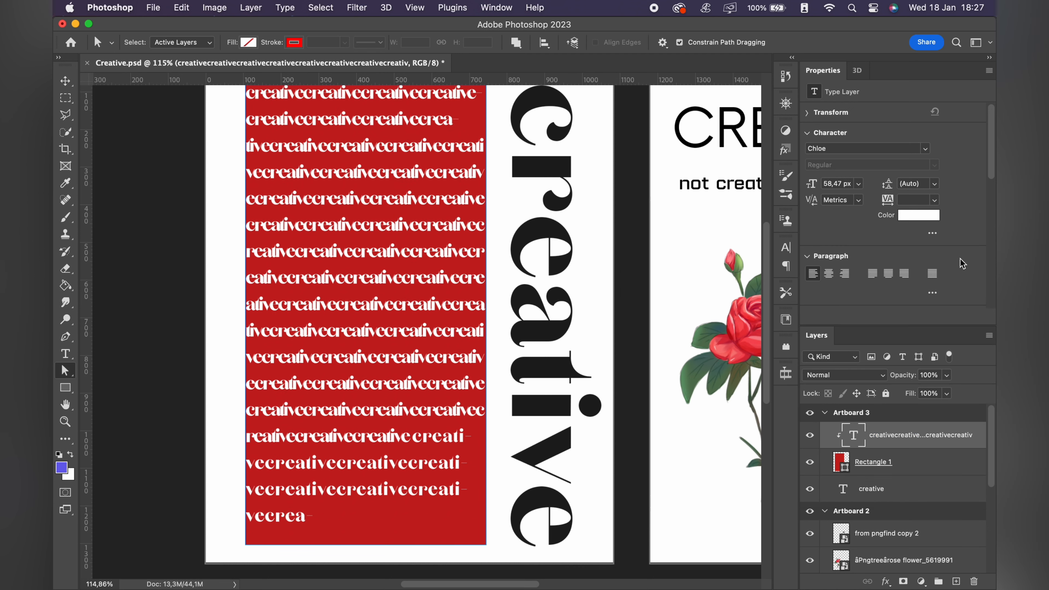
- Rasterize the repeated "creative" text layer
key(super+0)
key(v)
right_click(871, 442)
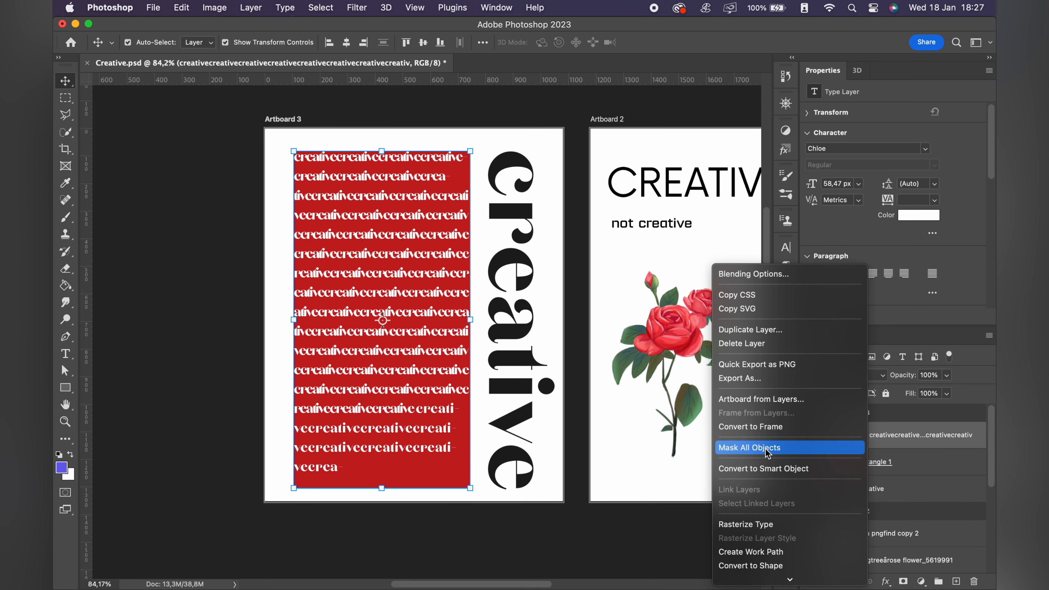
click(751, 524)
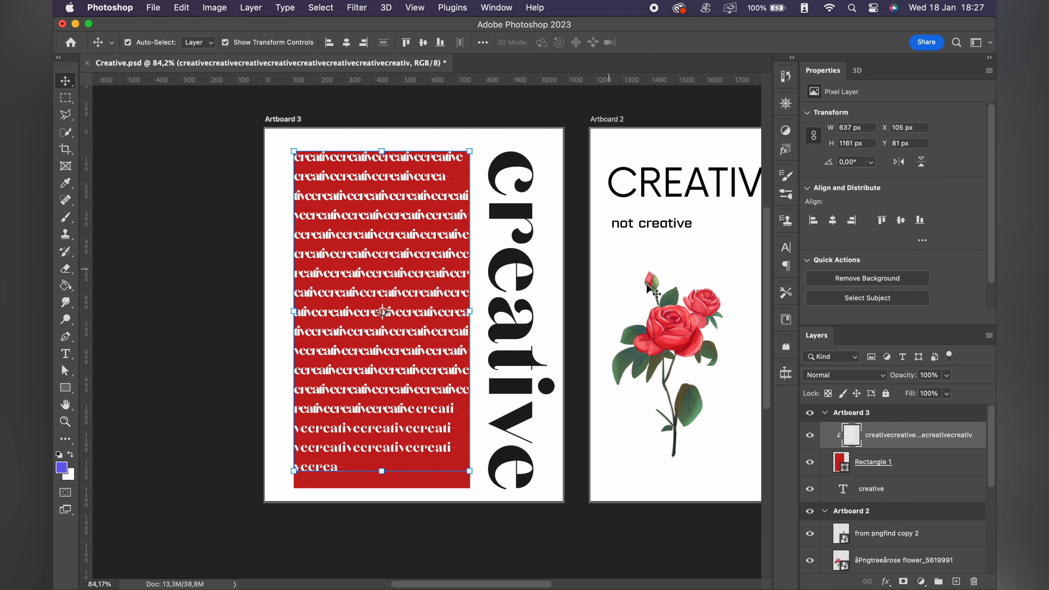
- Add a near-black solid colour fill layer to Artboard 3 and place it beneath the vertical "creative" text layer
click(887, 461)
click(875, 511)
click(875, 489)
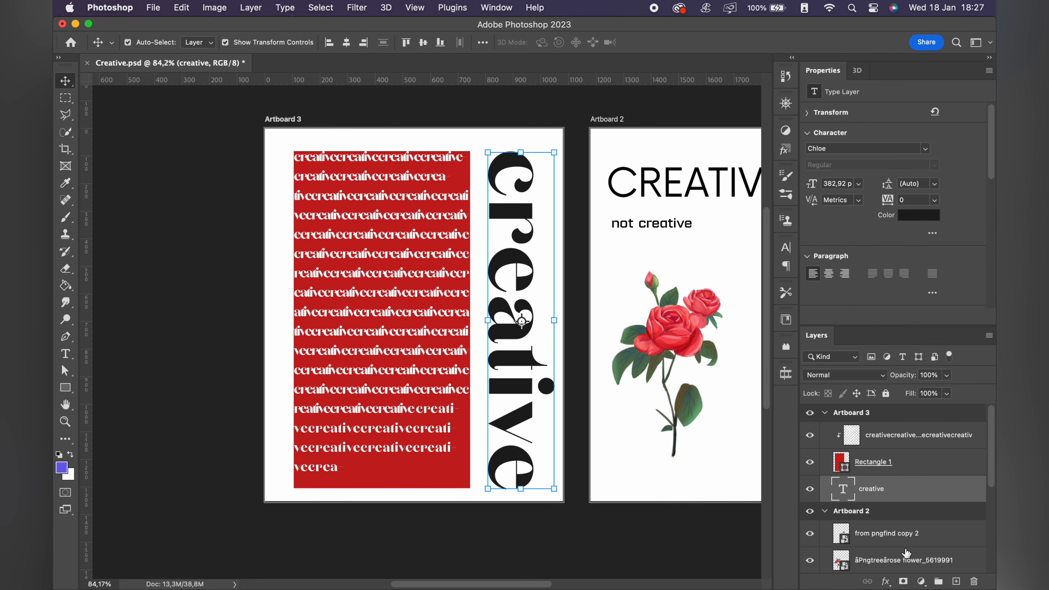
click(920, 581)
click(927, 285)
drag(668, 418, 642, 407)
click(982, 257)
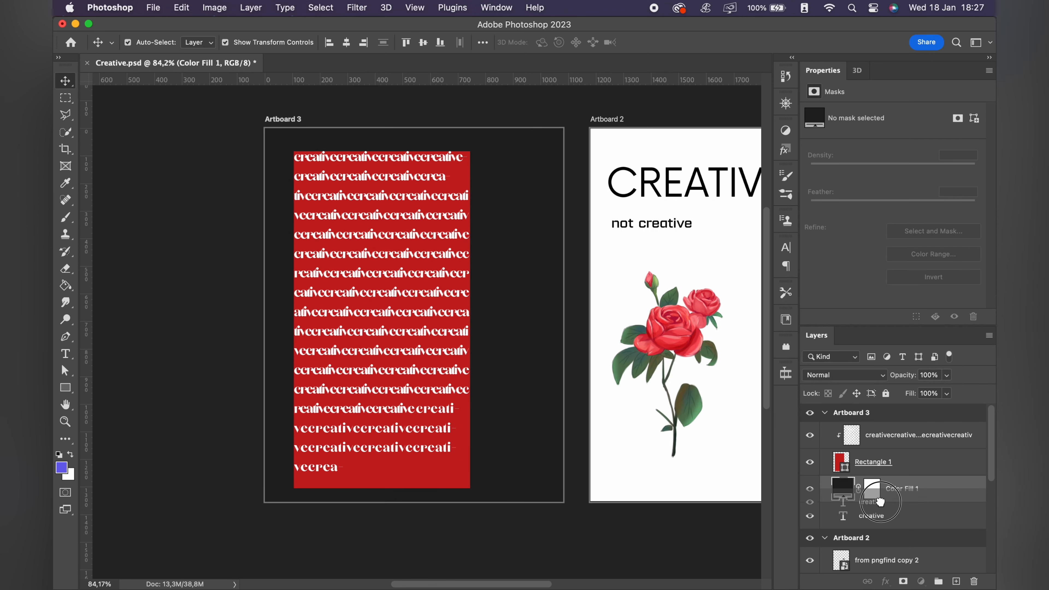
drag(880, 501, 873, 485)
- Change the colour of the large vertical "creative" text to white (ffffff)
click(924, 215)
drag(709, 337, 625, 225)
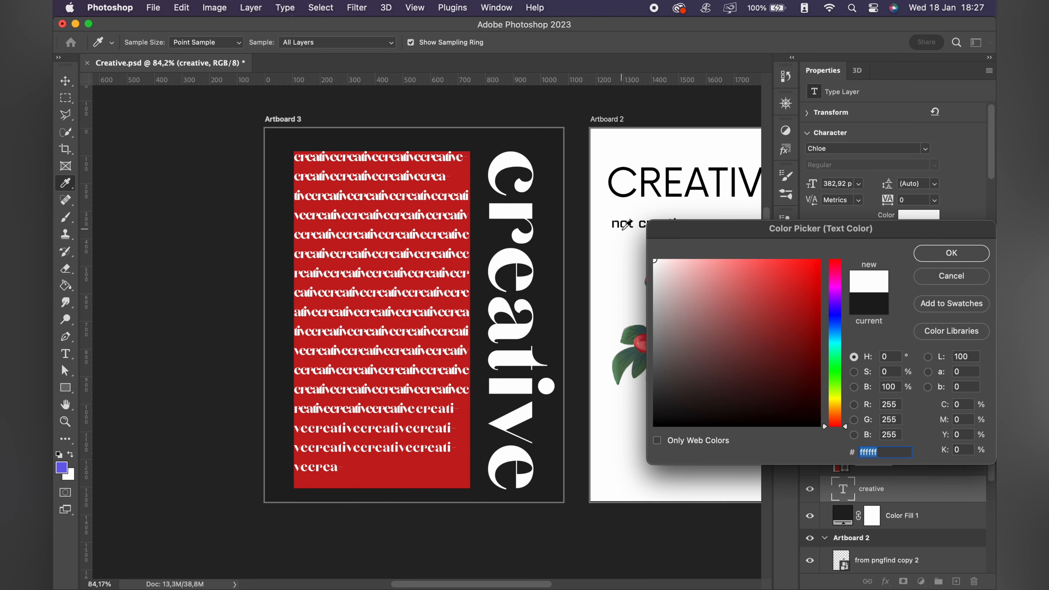
key(Return)
- Apply a Liquify filter to the rasterized text layer, warping the words into swirling marble-like lines all over
click(400, 237)
click(357, 7)
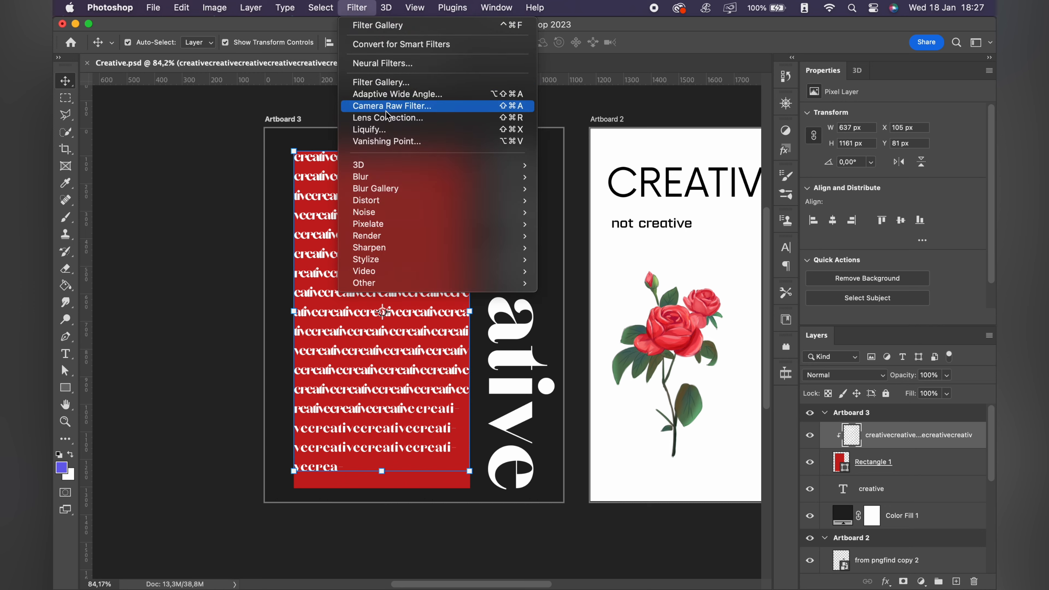
click(386, 130)
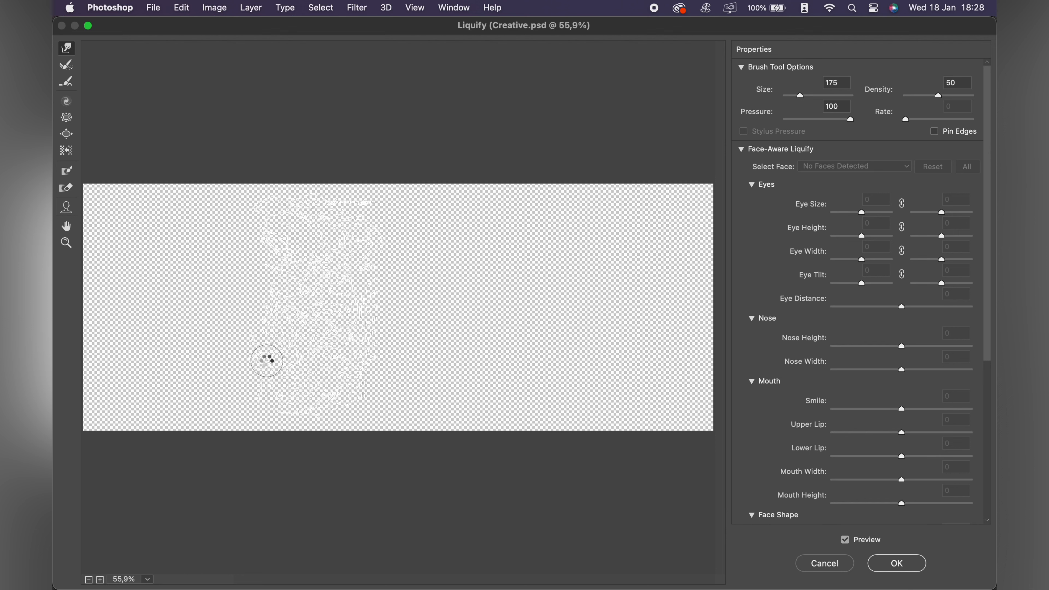
key(Return)
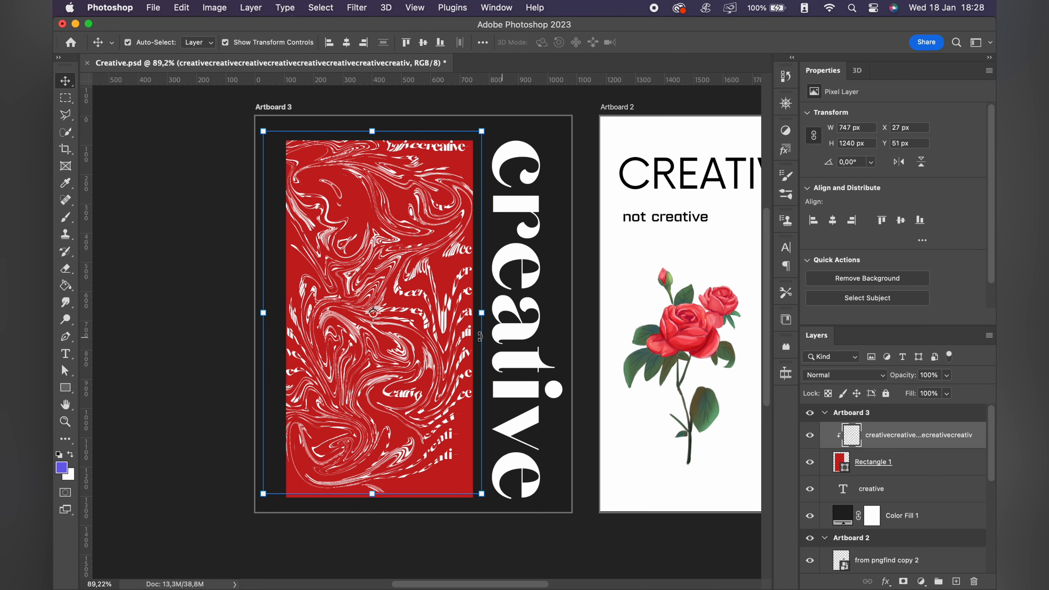
- Enlarge the liquified layer to about 1055 × 1752 px so it covers the red rectangle, and shift it up 20 px
drag(480, 336, 524, 322)
key(Return)
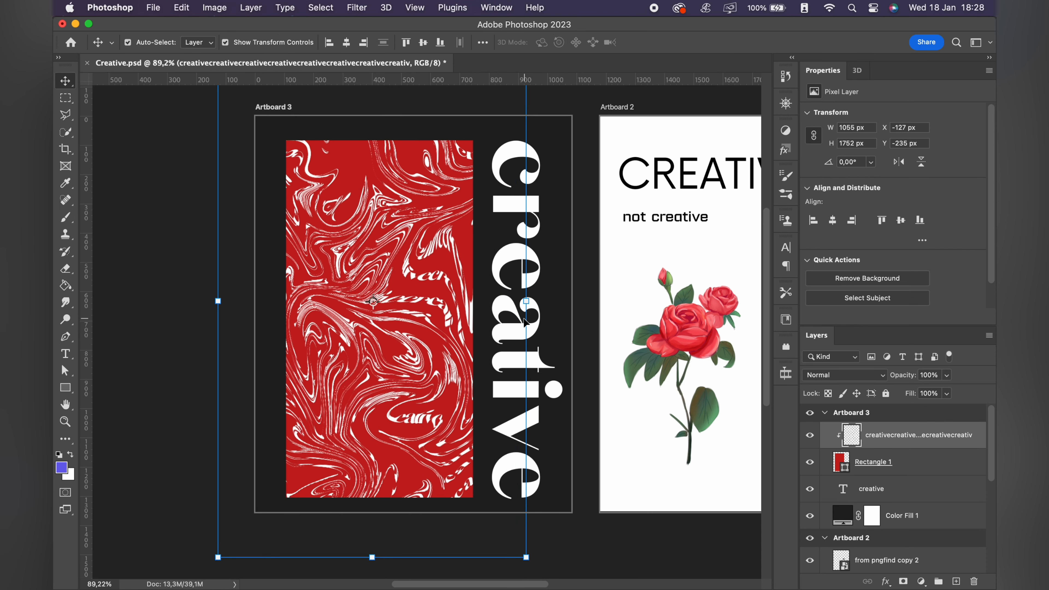
key(shift+Up)
key(shift+Up)
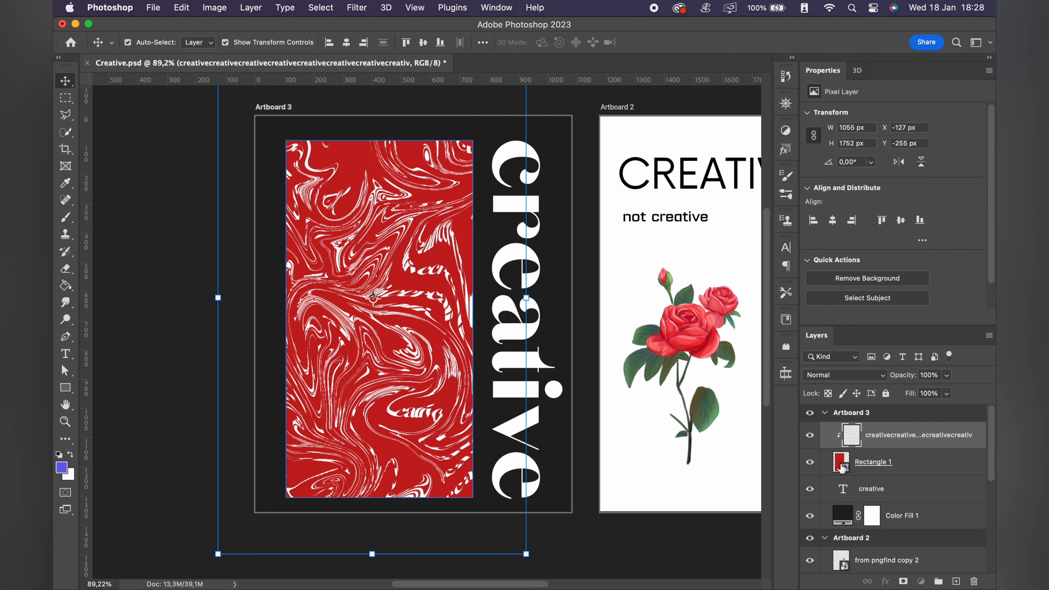
- Widen the red rectangle at its left edge to about 678 px
click(841, 467)
key(super+t)
drag(285, 319, 273, 316)
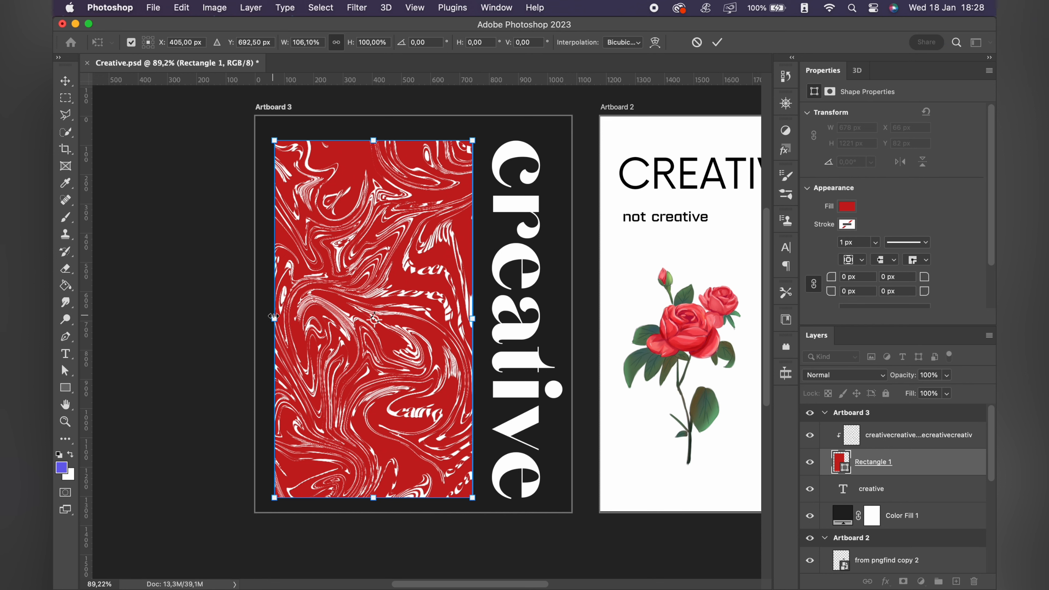
key(Return)
- Add a "not creative" text line above the red rectangle on Artboard 3
key(super+plus)
scroll(409, 152, up, 3)
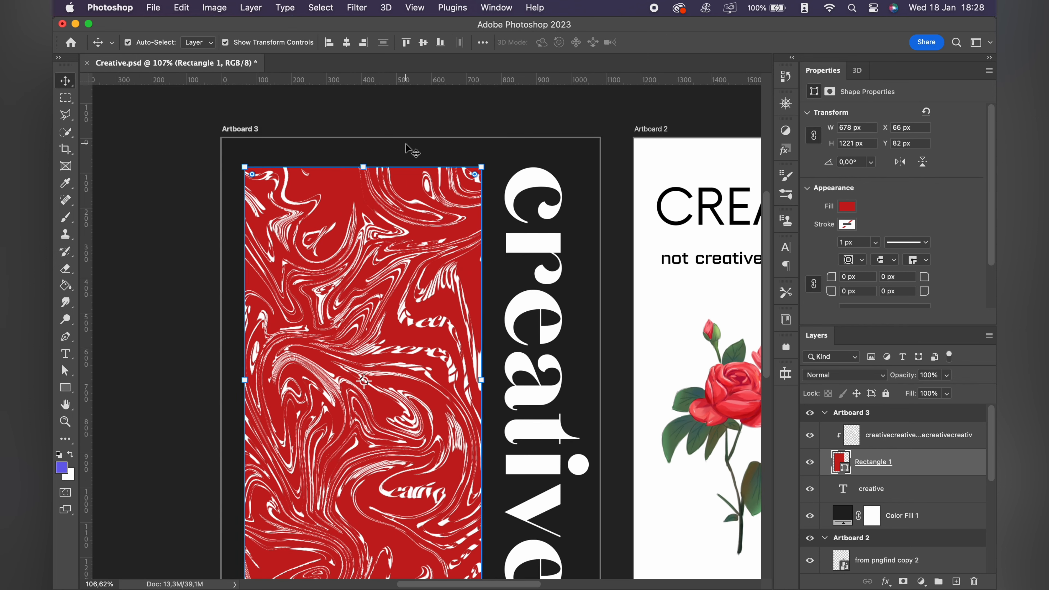
key(super+plus)
scroll(407, 147, up, 8)
key(t)
scroll(278, 302, left, 3)
click(282, 303)
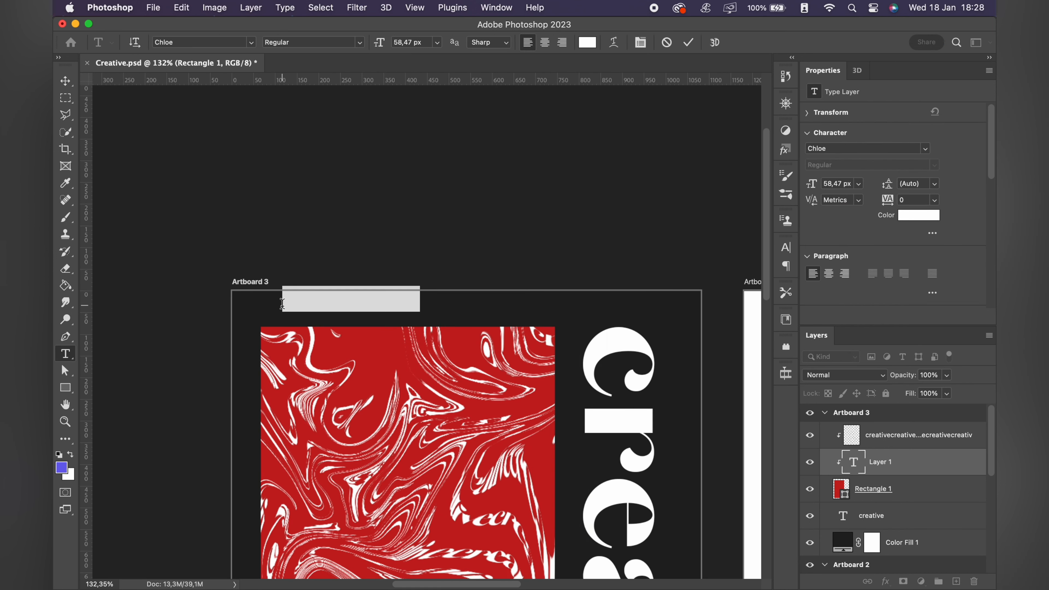
text(not)
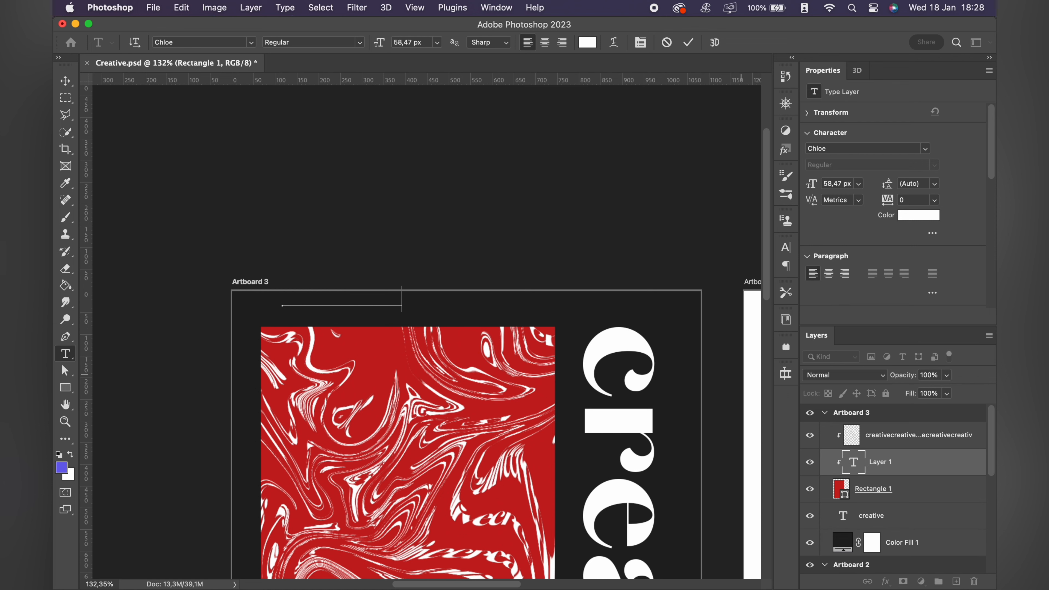
key(super+Return)
- Bring the "not creative" layer to the top of Artboard 3 and release it from the clipping mask
key(v)
drag(863, 465, 861, 426)
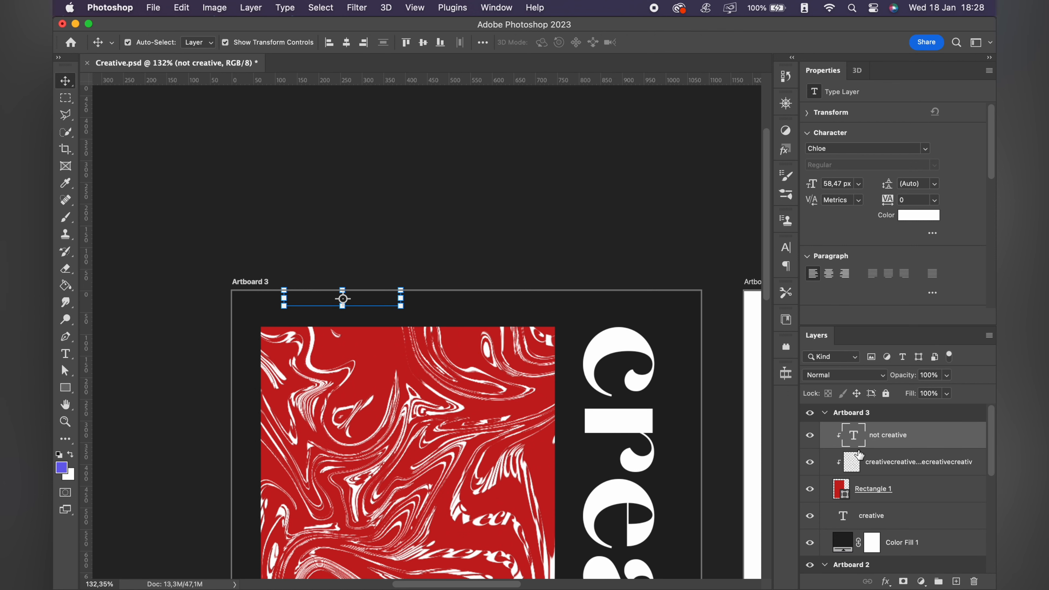
key(a)
scroll(508, 399, down, 5)
key(v)
scroll(370, 350, up, 5)
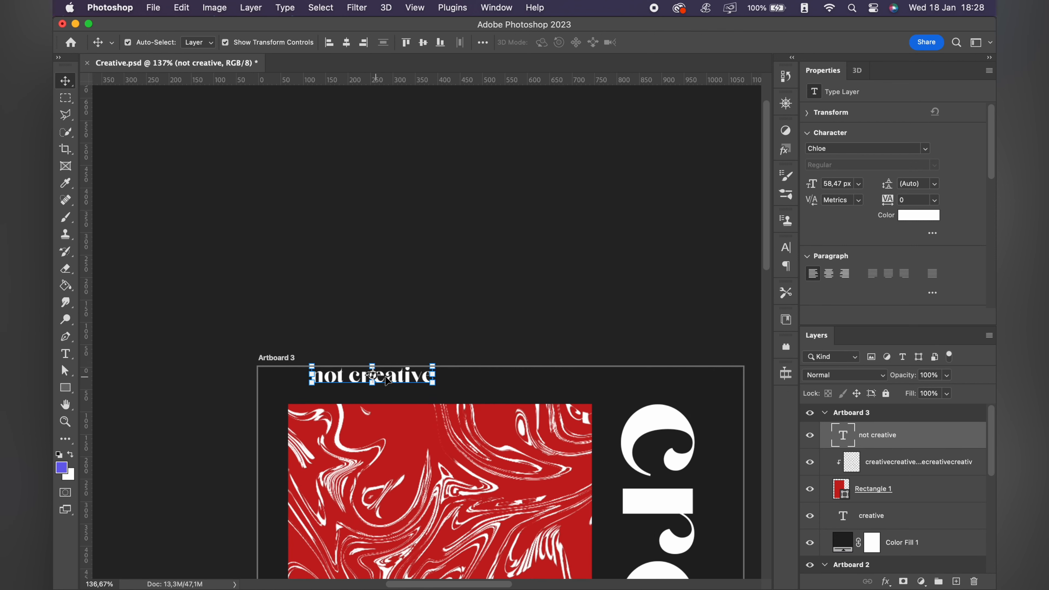
- Align the "not creative" text with the red rectangle's left edge and set its font to Montserrat Medium
drag(388, 379, 366, 388)
scroll(590, 398, down, 3)
scroll(590, 397, right, 7)
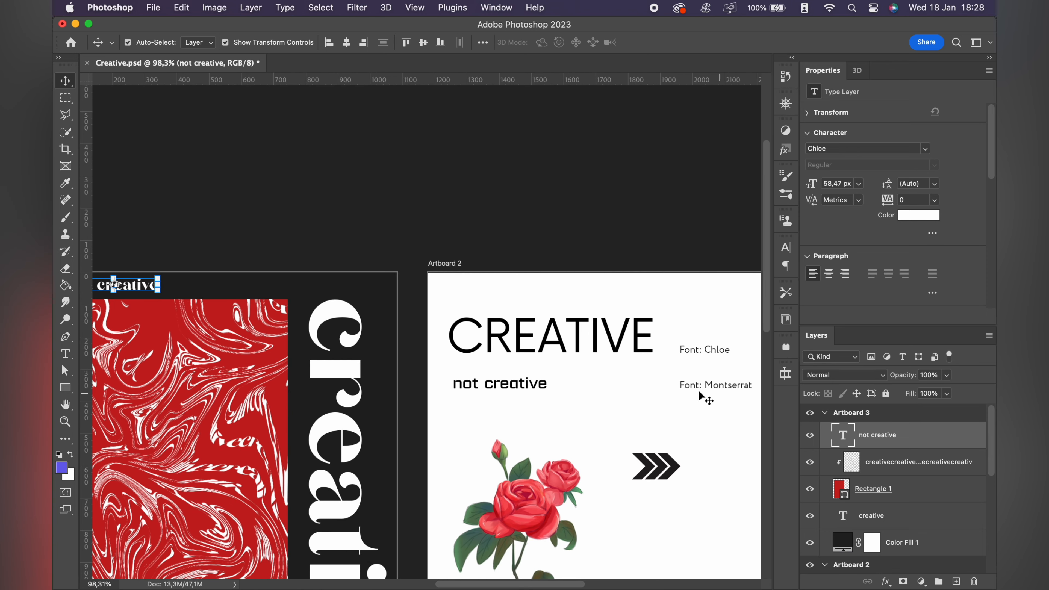
scroll(739, 401, left, 6)
text(monts)
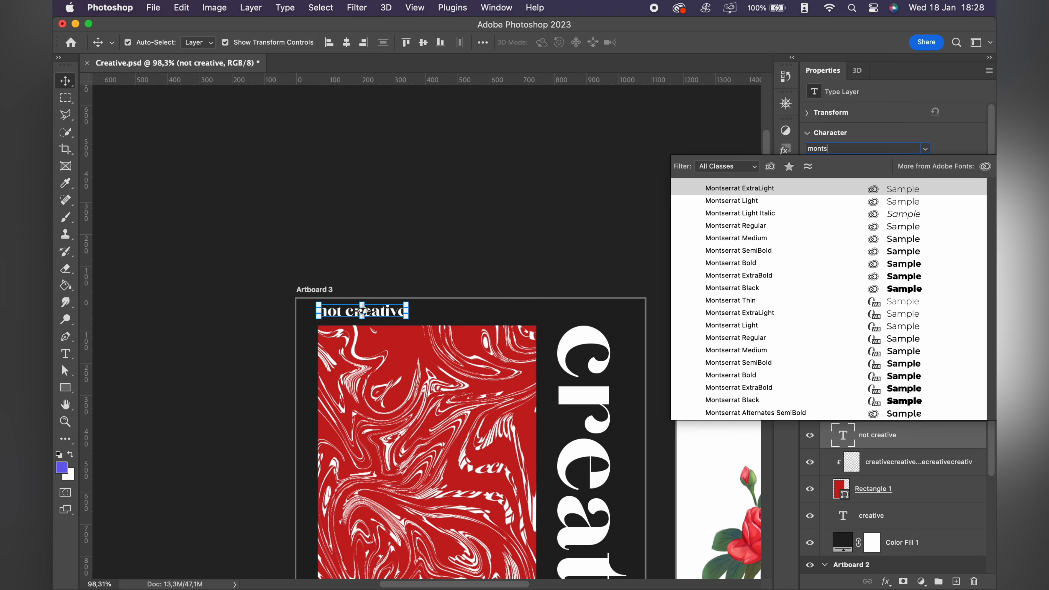
click(751, 239)
- Scale the "not creative" text down to about 41 px and move it down 10 px
key(a)
scroll(425, 340, up, 5)
scroll(424, 340, left, 2)
key(v)
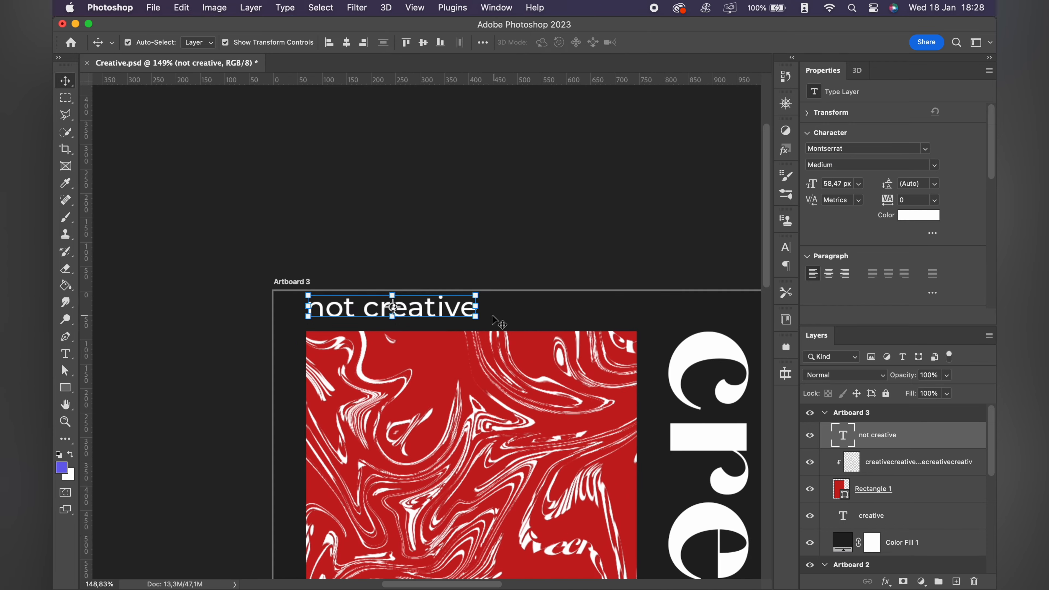
drag(476, 319, 425, 307)
key(Return)
key(shift+Down)
- Draw a thin horizontal rectangle about 685 × 7 px to the right of the "not creative" text
key(a)
scroll(427, 312, right, 4)
scroll(427, 312, down, 1)
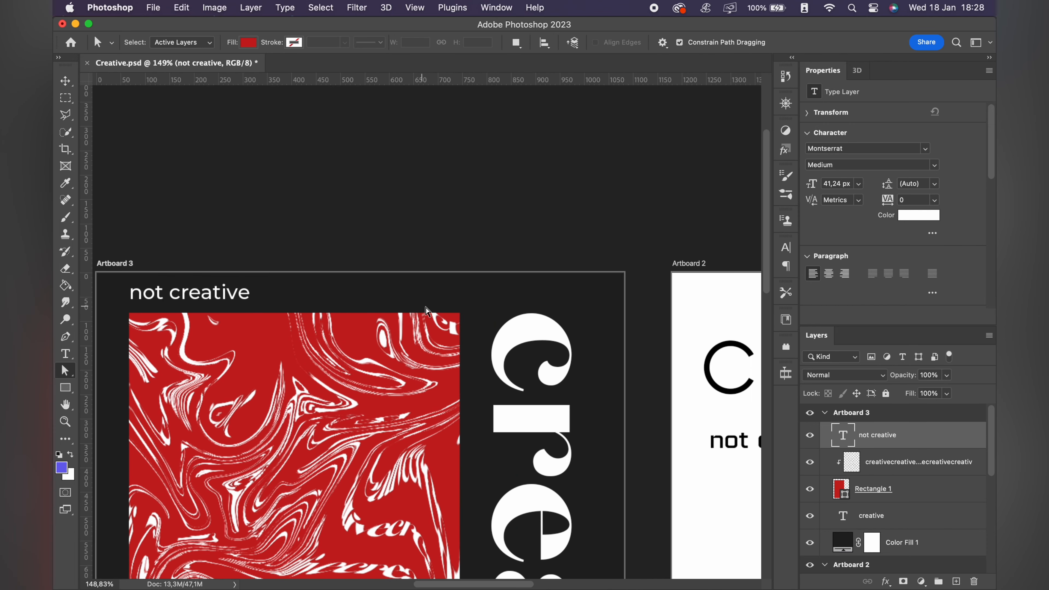
click(68, 388)
mouse_move(257, 292)
mouse_down()
mouse_move(589, 314)
mouse_move(592, 294)
mouse_up()
- Fill the thin horizontal bar with the same red as the large rectangle
key(a)
scroll(447, 265, up, 3)
click(846, 206)
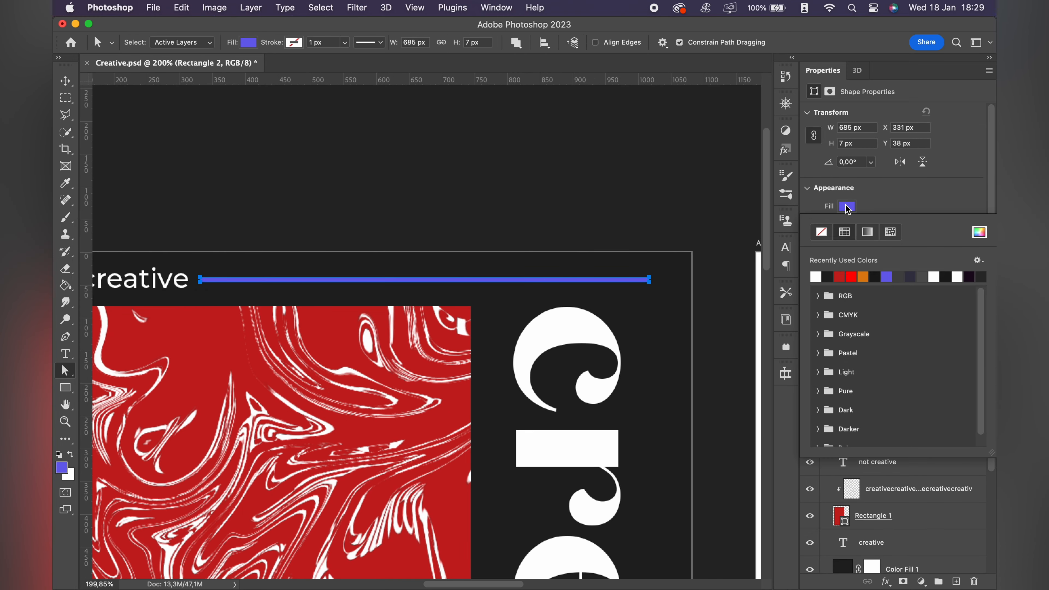
key(v)
click(499, 196)
- Move the red bar right to about X 364 px, leaving a wider gap after the "not creative" text
scroll(499, 197, up, 3)
click(475, 275)
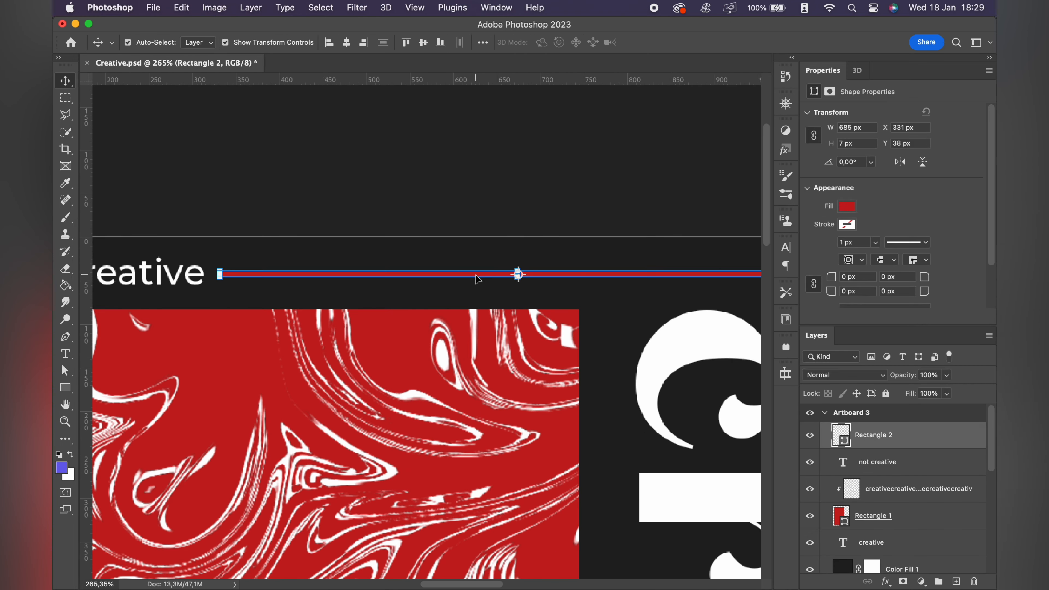
drag(223, 273, 251, 273)
scroll(251, 275, down, 3)
scroll(251, 275, right, 6)
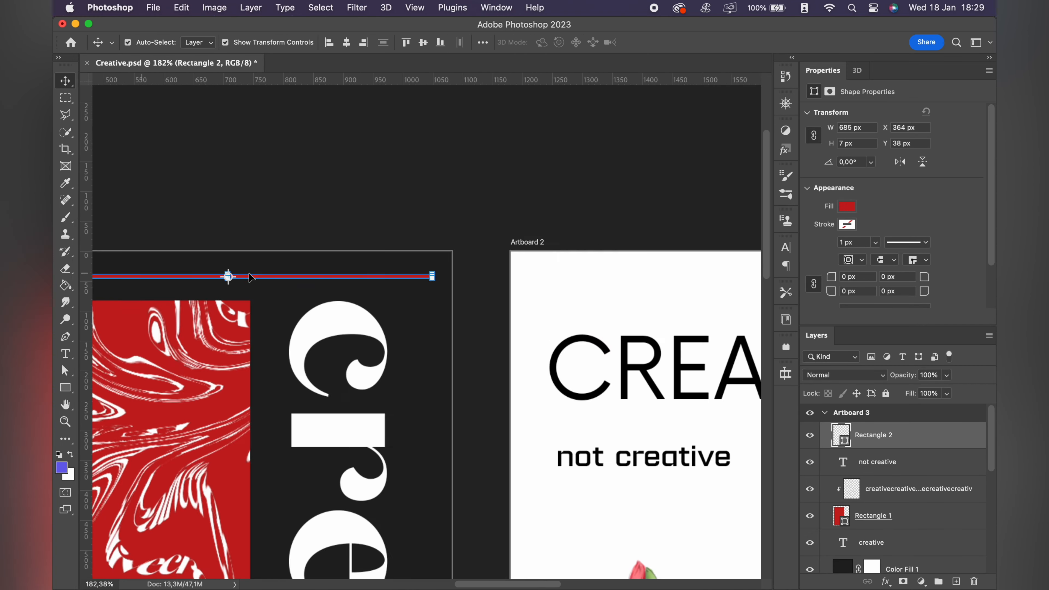
- Thin the red bar to a height of 3 px
click(357, 328)
scroll(400, 307, up, 5)
scroll(491, 312, left, 4)
click(491, 330)
scroll(444, 309, left, 8)
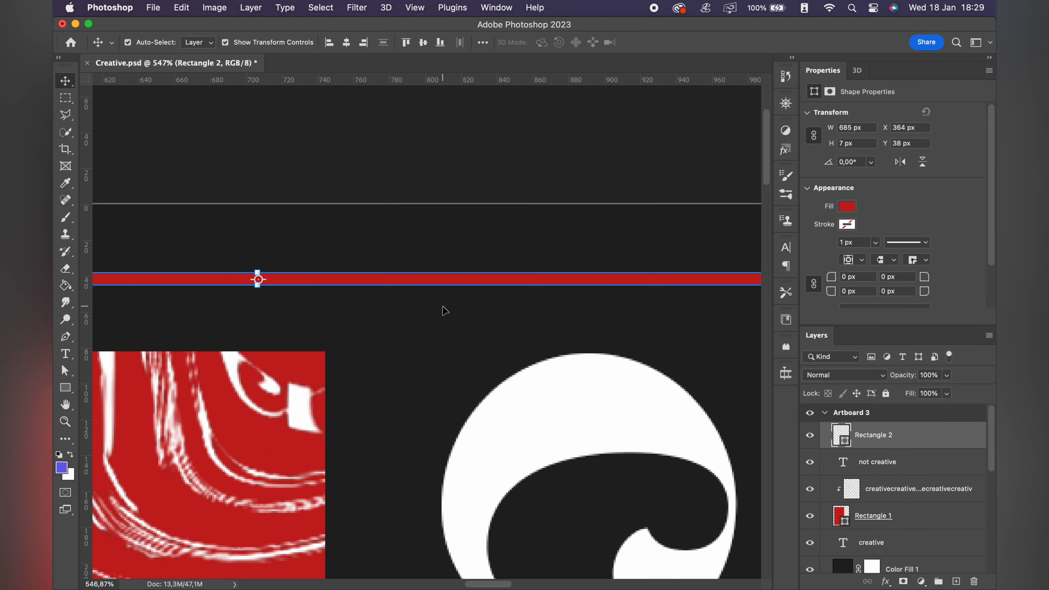
scroll(445, 308, up, 3)
drag(392, 234, 394, 245)
key(Return)
- Nudge the red line vertically to centre it on the height of the "not creative" text
key(Up)
key(Up)
key(Up)
key(Up)
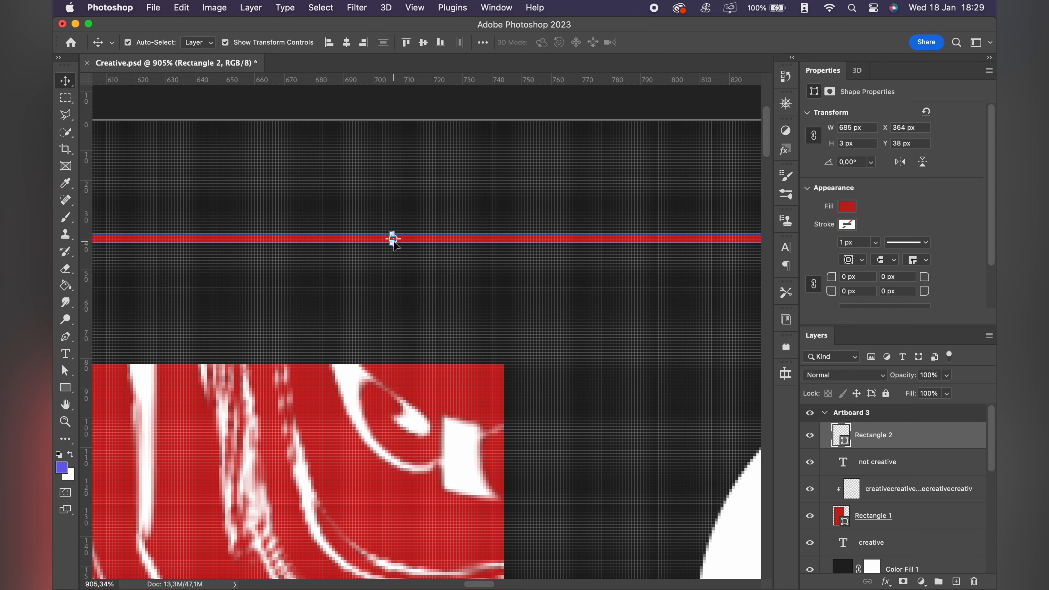
scroll(394, 244, down, 5)
scroll(393, 245, left, 5)
key(Down)
key(Down)
click(340, 211)
scroll(341, 211, down, 5)
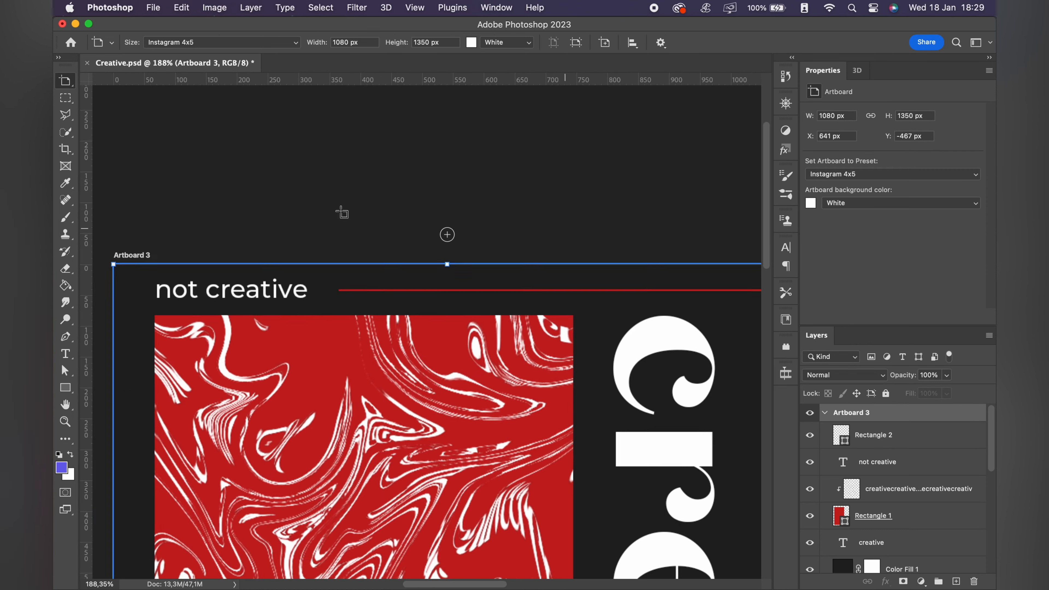
scroll(341, 211, down, 3)
scroll(340, 210, down, 2)
key(v)
click(224, 200)
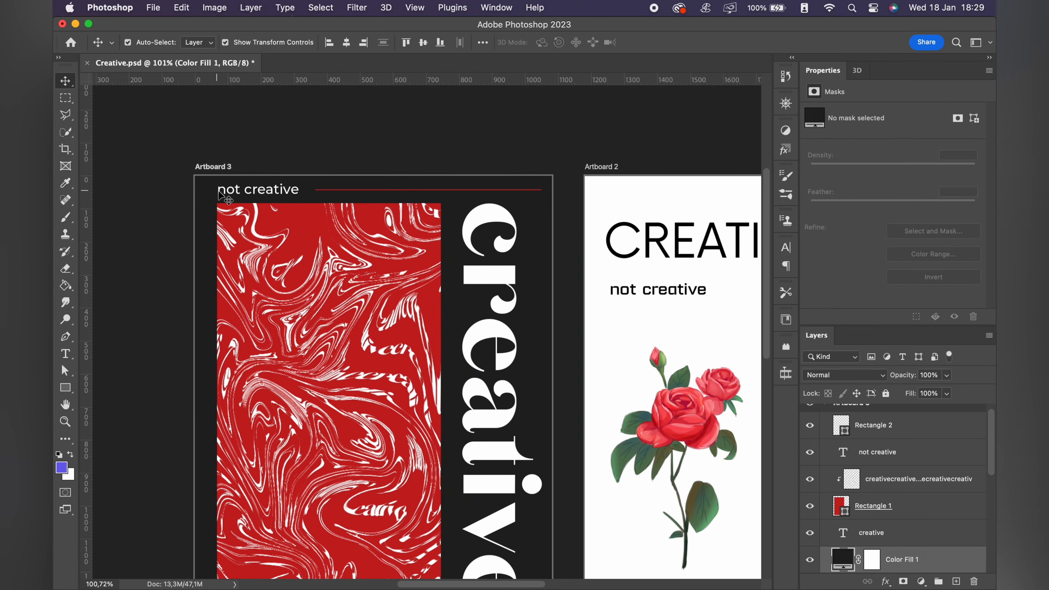
- Try to align the left edge of the "not creative" text with the left edge of the red rectangle
double_click(217, 190)
scroll(218, 189, up, 3)
scroll(218, 190, left, 5)
key(Escape)
scroll(497, 352, up, 5)
shift+click(454, 312)
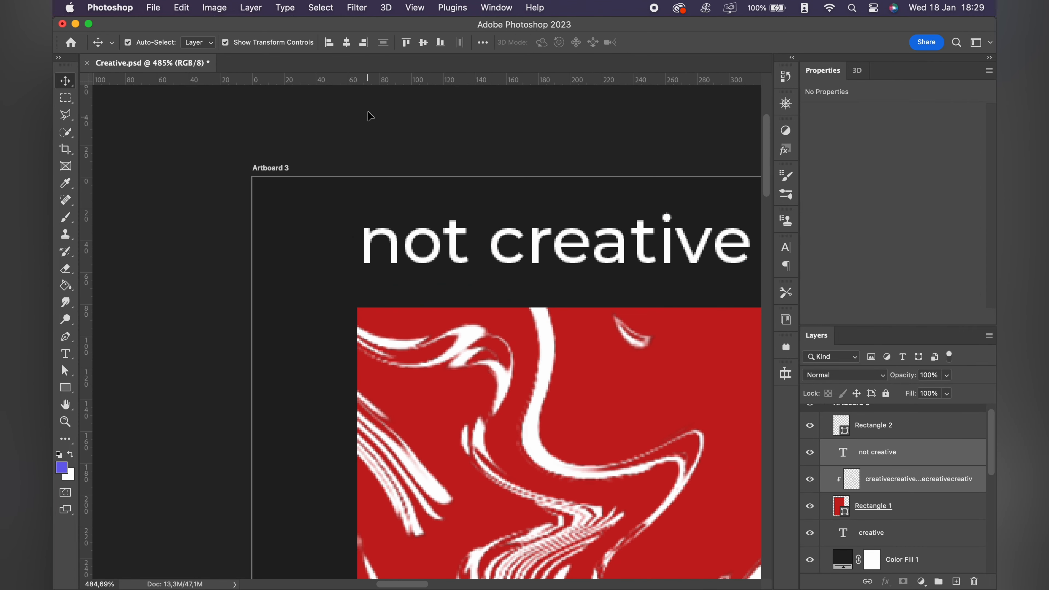
click(329, 43)
key(super+z)
shift+click(869, 517)
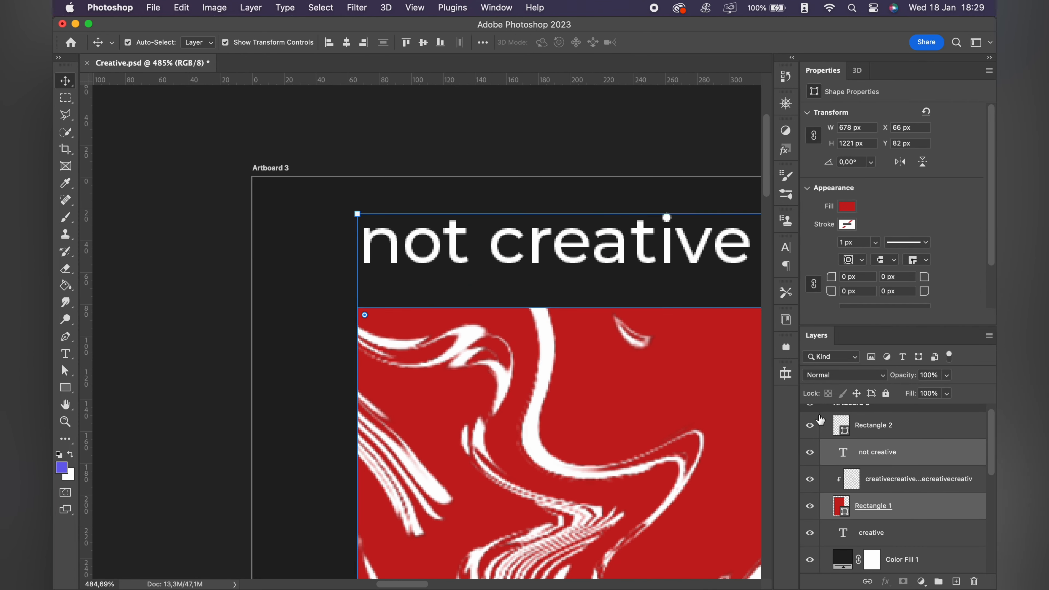
click(300, 218)
scroll(300, 217, down, 8)
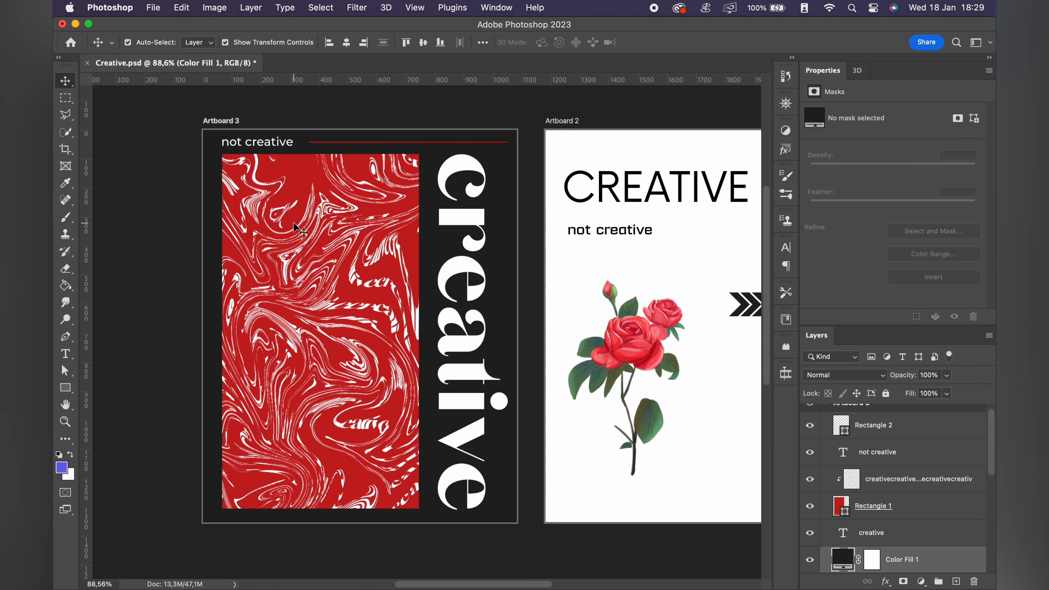
- Scale the vertical "creative" text down to about 372.59 pt and nudge it slightly to the right
scroll(294, 223, right, 2)
click(413, 450)
drag(422, 511, 424, 502)
key(Return)
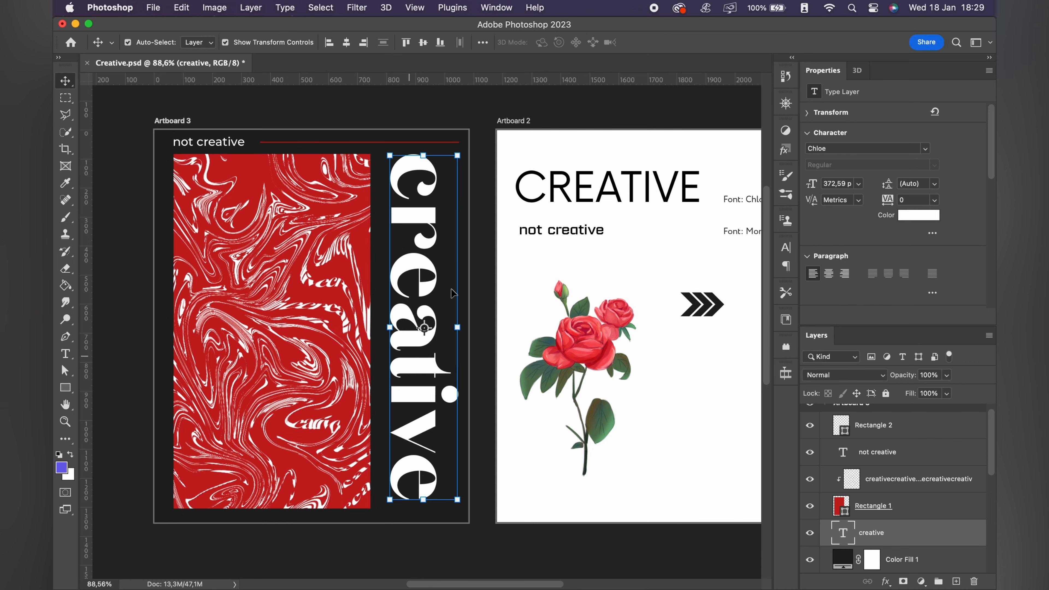
key(Right)
key(Right)
key(Right)
key(a)
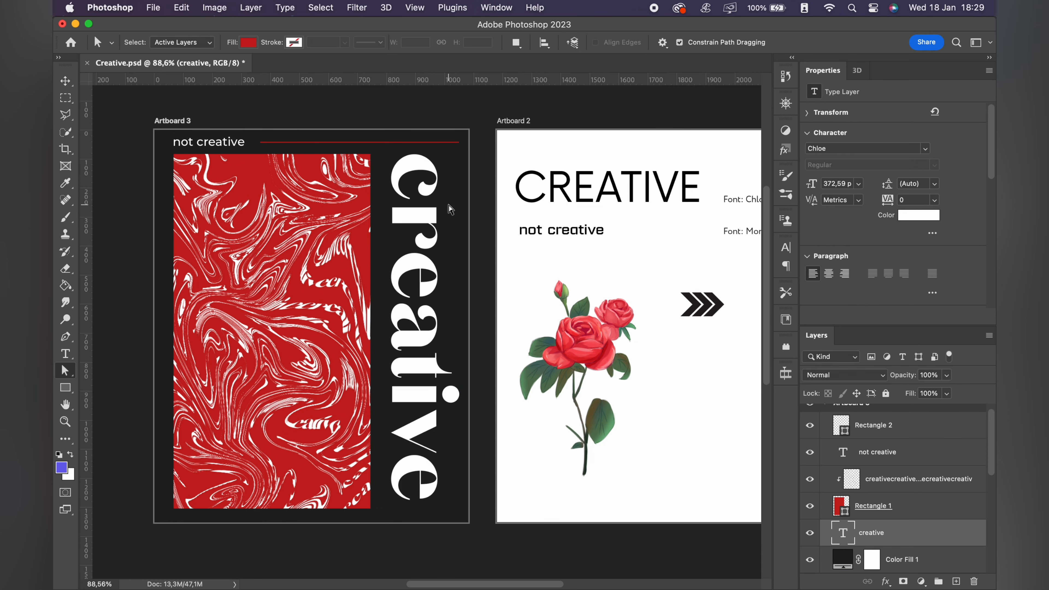
key(v)
- Set the vertical "creative" text in all caps and scale it down to about 294.77 pt to fit the poster's height
scroll(850, 276, down, 5)
click(812, 210)
scroll(405, 529, down, 4)
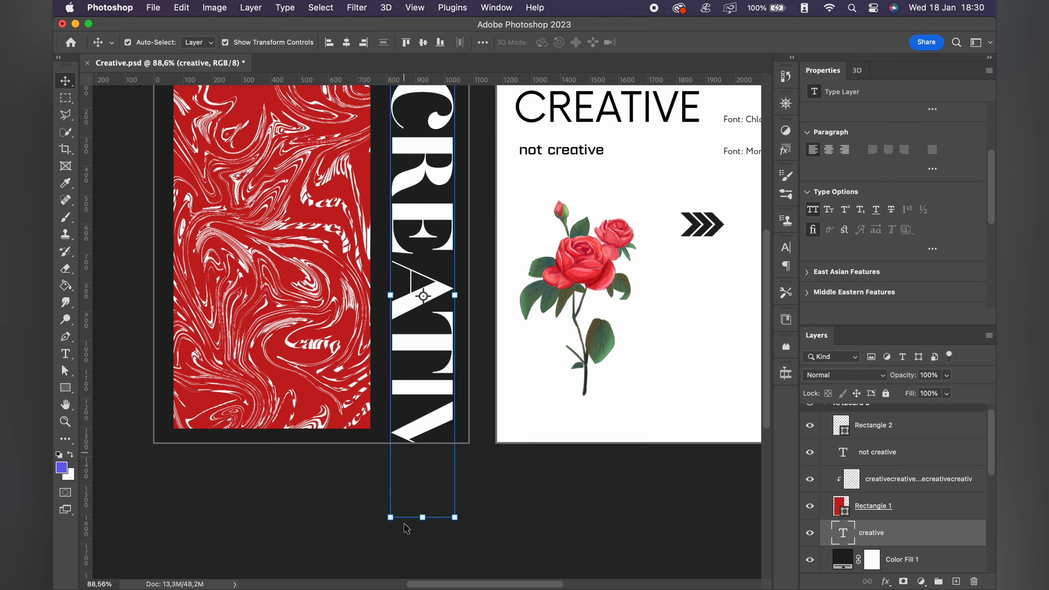
scroll(419, 418, down, 3)
drag(423, 407, 423, 334)
key(Return)
key(a)
scroll(414, 336, up, 7)
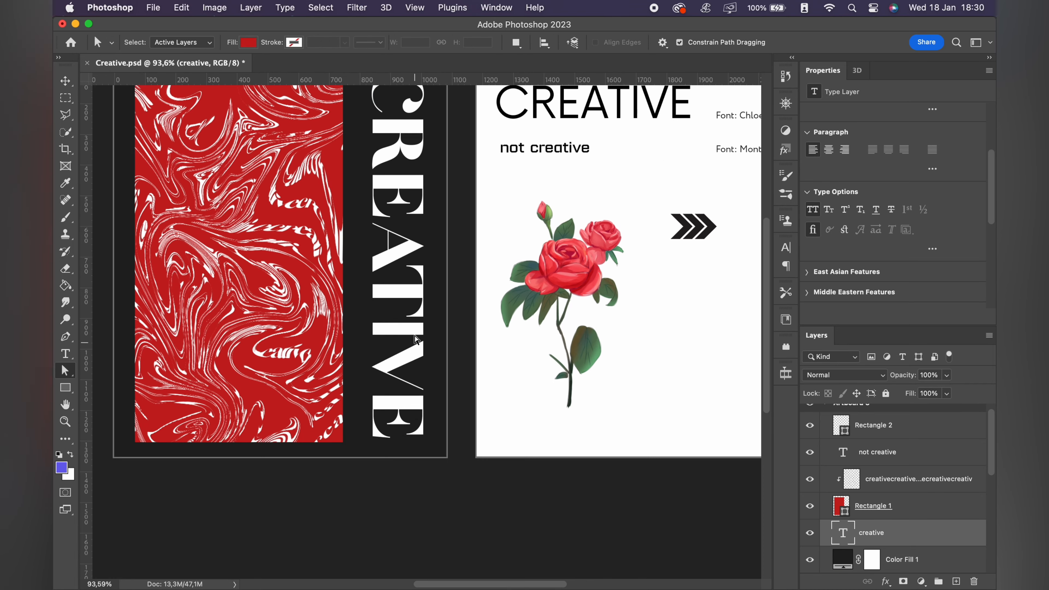
key(v)
key(a)
scroll(415, 339, up, 3)
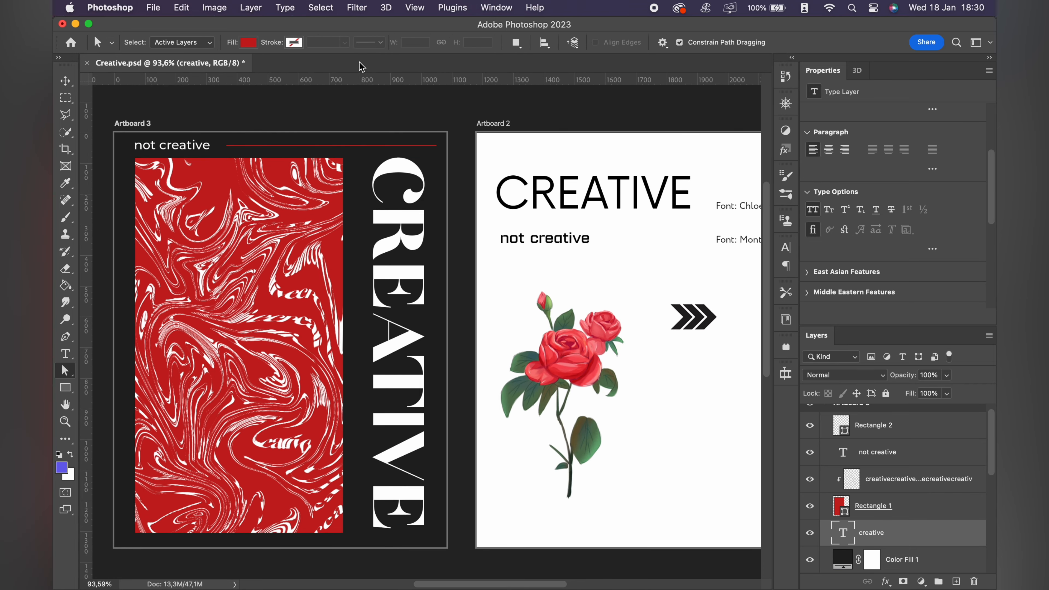
- Shorten the thin red line from its right end to a width of 649 px, level with the vertical text's right edge
scroll(381, 148, up, 8)
key(v)
click(423, 188)
scroll(422, 190, up, 4)
scroll(421, 190, up, 5)
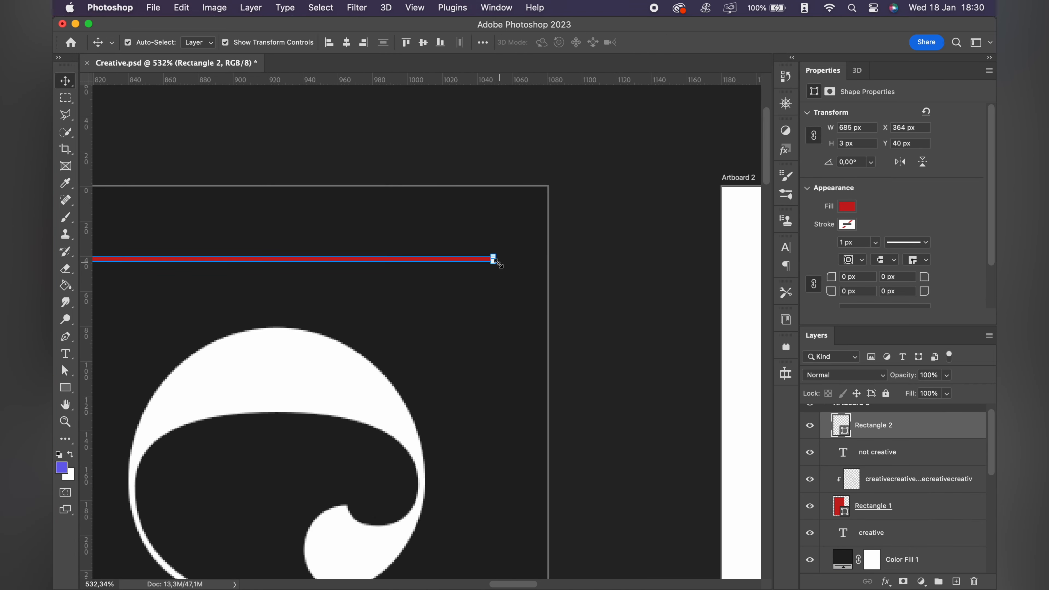
click(493, 259)
scroll(431, 264, down, 5)
key(Return)
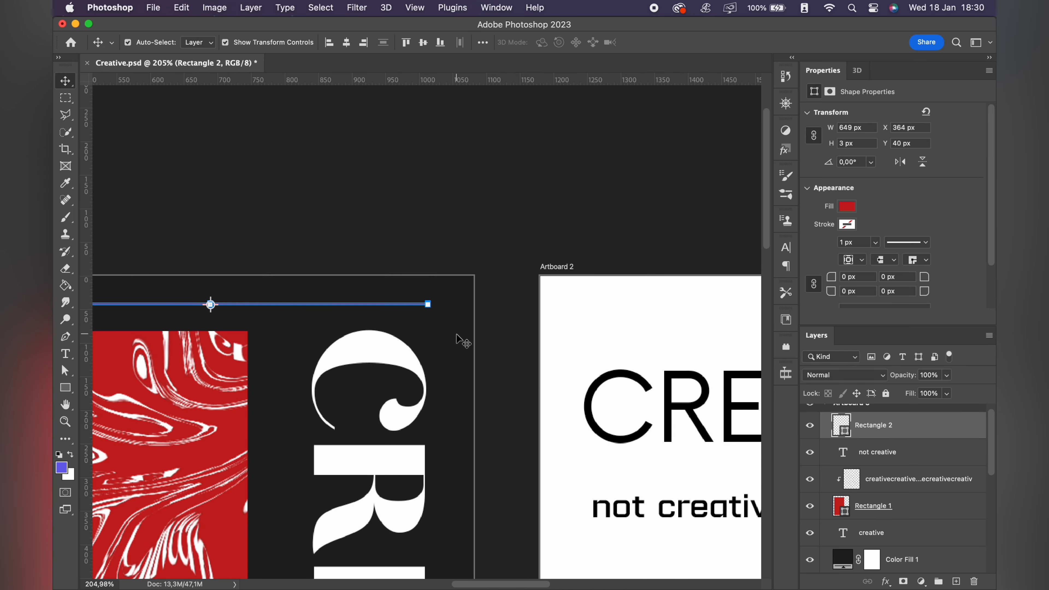
click(458, 337)
- Duplicate the vertical "CREATIVE" text layer and convert the copy to a shape
scroll(459, 338, down, 4)
scroll(459, 340, down, 3)
click(414, 311)
right_click(881, 536)
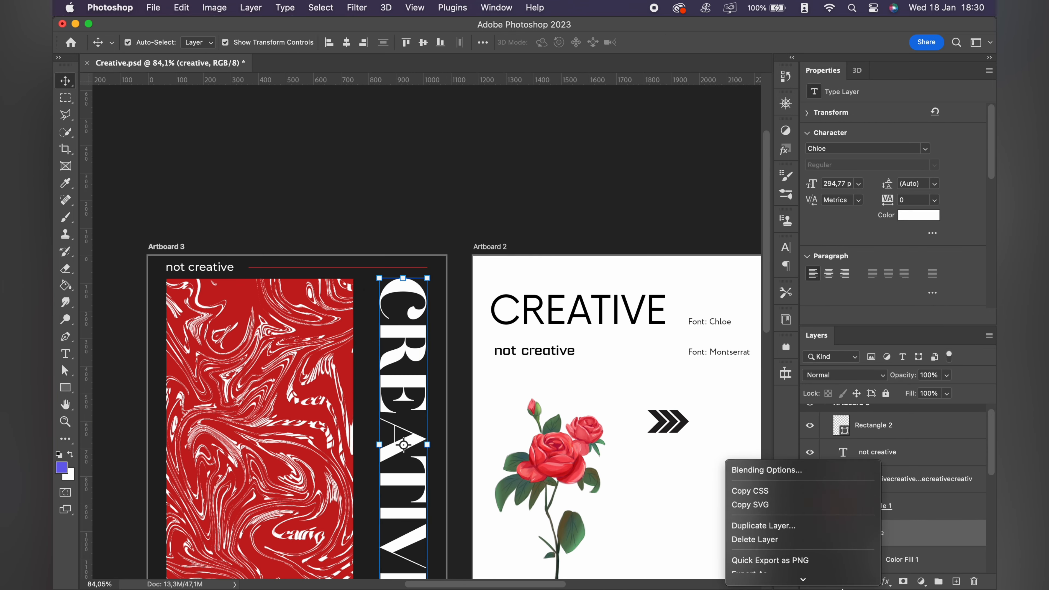
click(763, 440)
key(Return)
scroll(888, 528, down, 3)
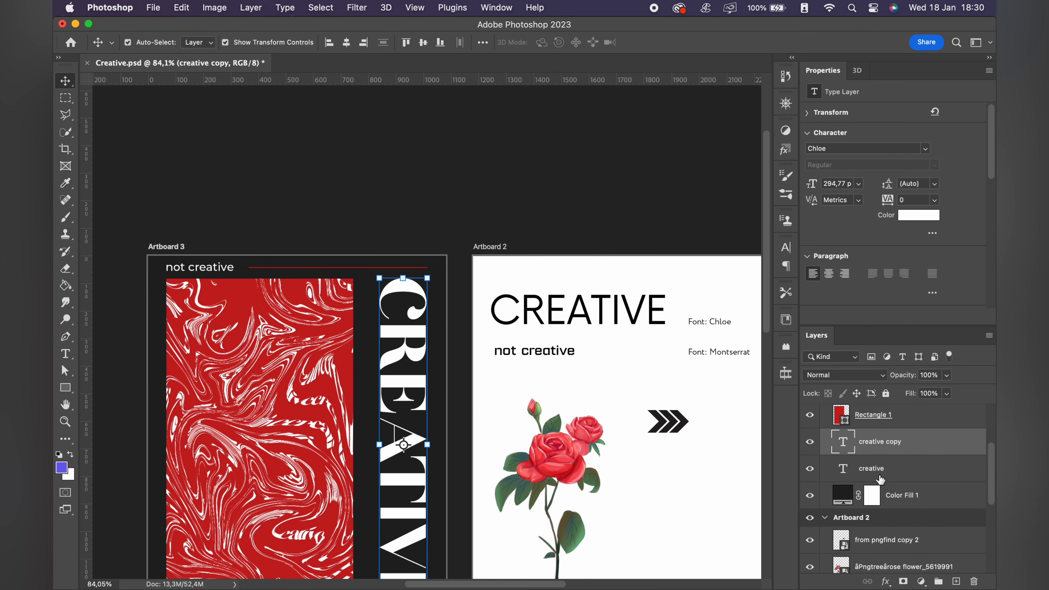
right_click(872, 449)
click(754, 510)
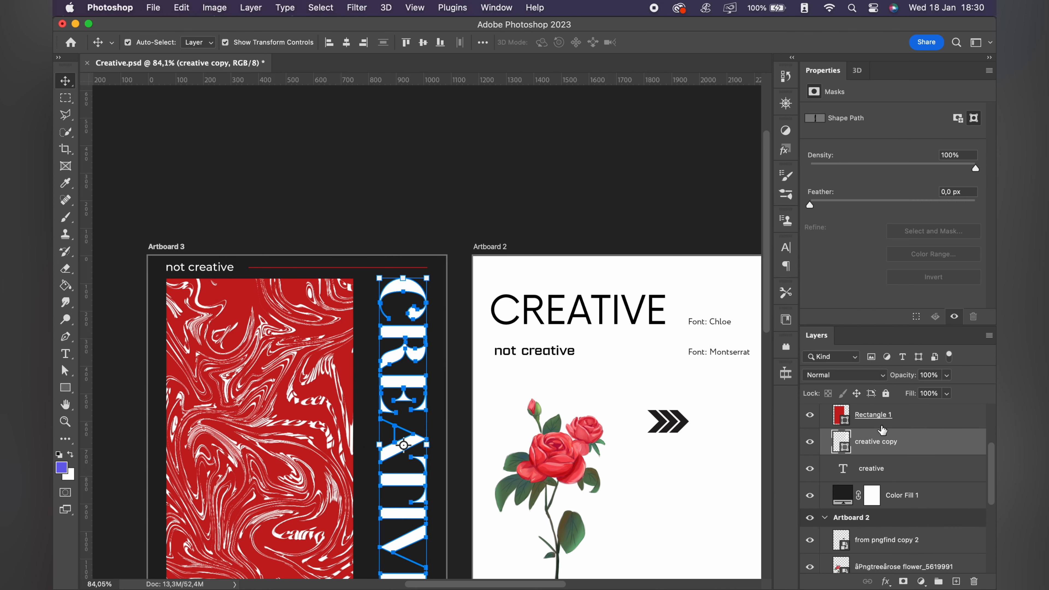
- Remove the fill of the "CREATIVE" shape copy and give it a solid red 3 px stroke
key(a)
click(248, 42)
click(171, 68)
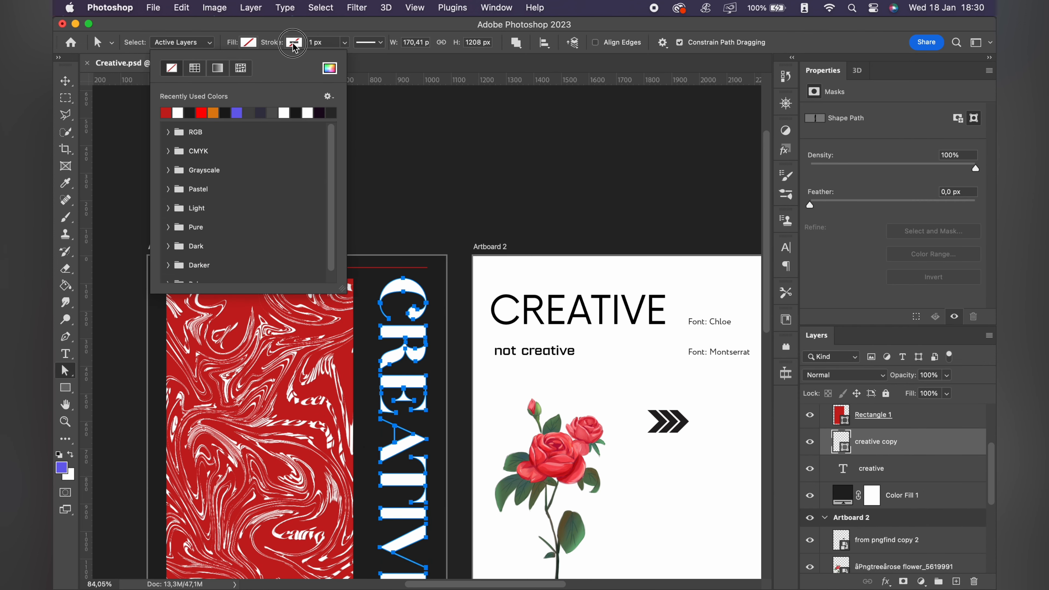
click(294, 42)
click(240, 68)
drag(327, 42, 307, 43)
text(2)
key(Return)
key(v)
key(super+plus)
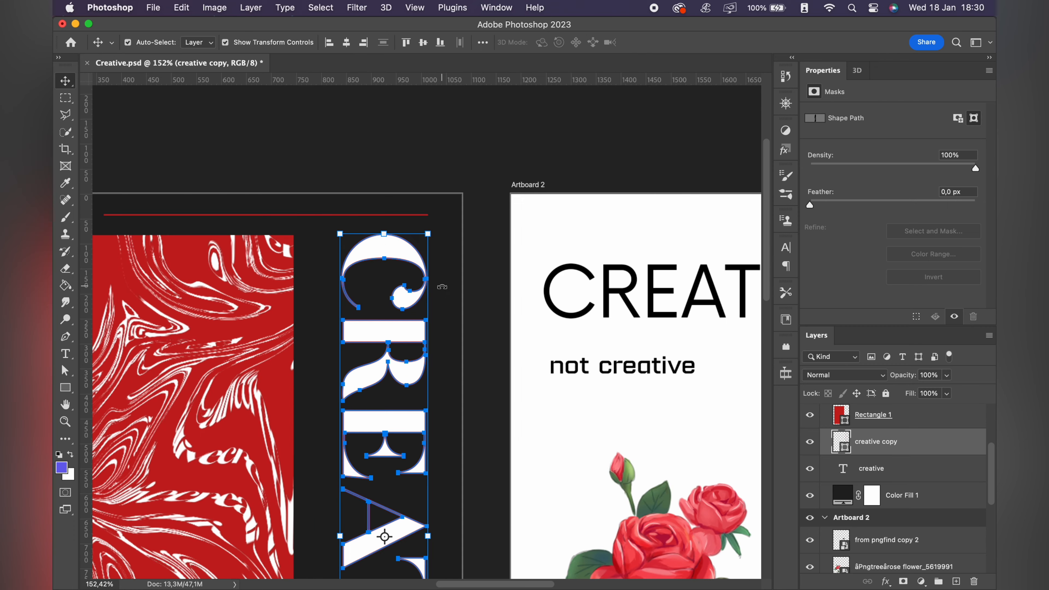
- Offset the outlined "CREATIVE" copy about 10 px left and 4 px down from the white text
key(shift+Left)
key(Down)
key(Down)
key(Down)
key(Down)
key(a)
key(v)
click(487, 281)
- Change the stroke of the outlined "CREATIVE" copy to a brighter red
scroll(491, 276, up, 4)
click(346, 274)
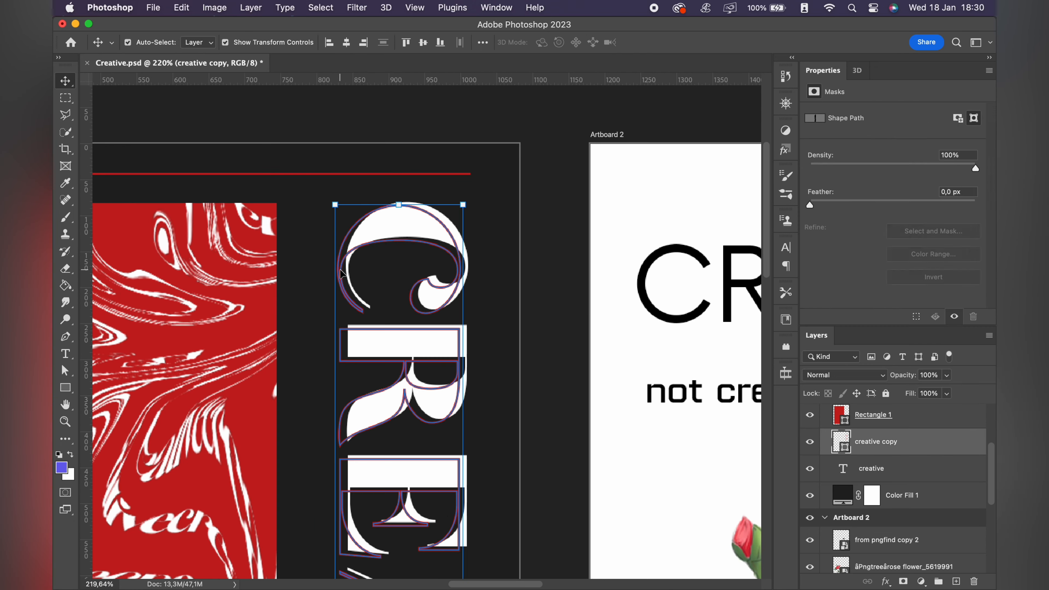
scroll(346, 276, up, 3)
key(a)
click(294, 42)
click(374, 68)
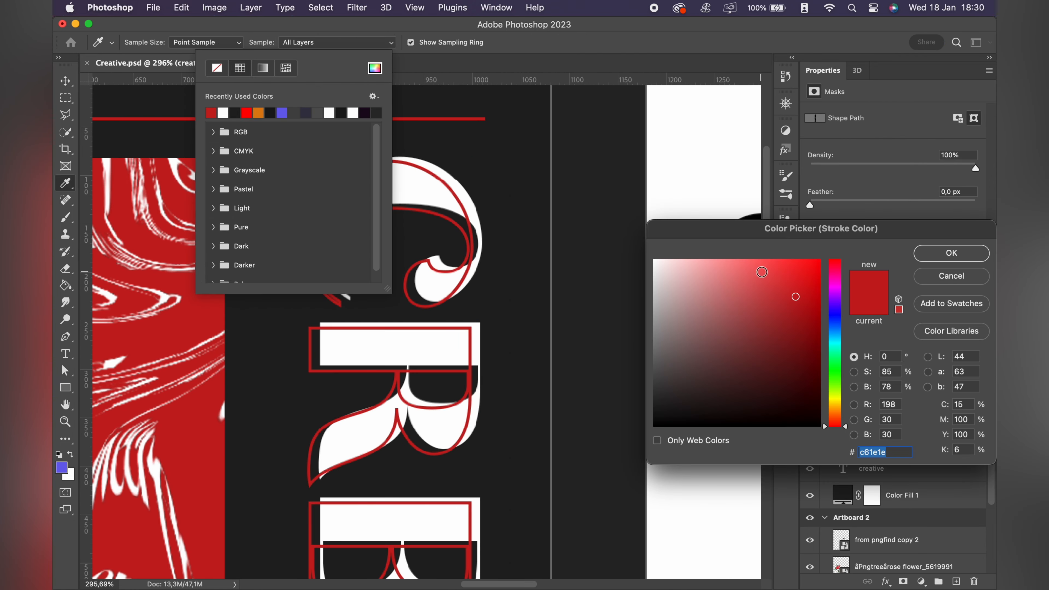
key(Return)
scroll(629, 252, down, 10)
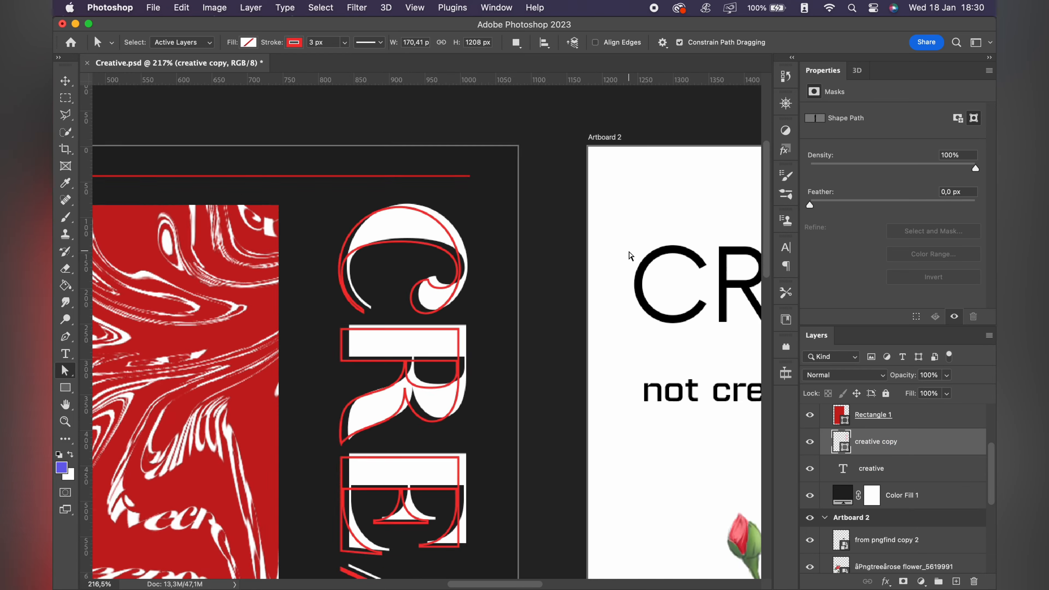
scroll(631, 255, up, 5)
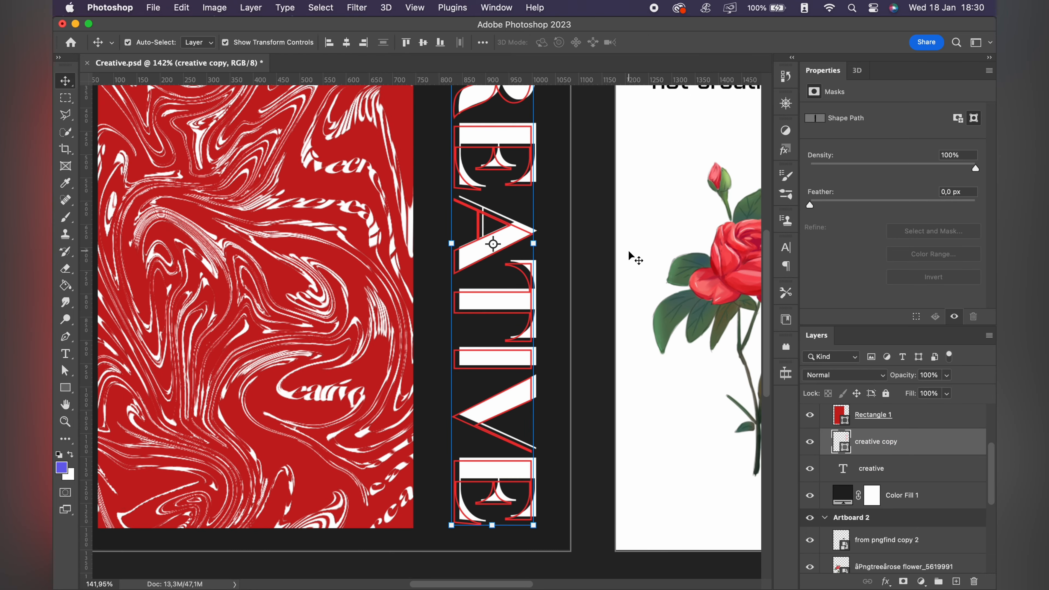
key(v)
scroll(631, 255, down, 4)
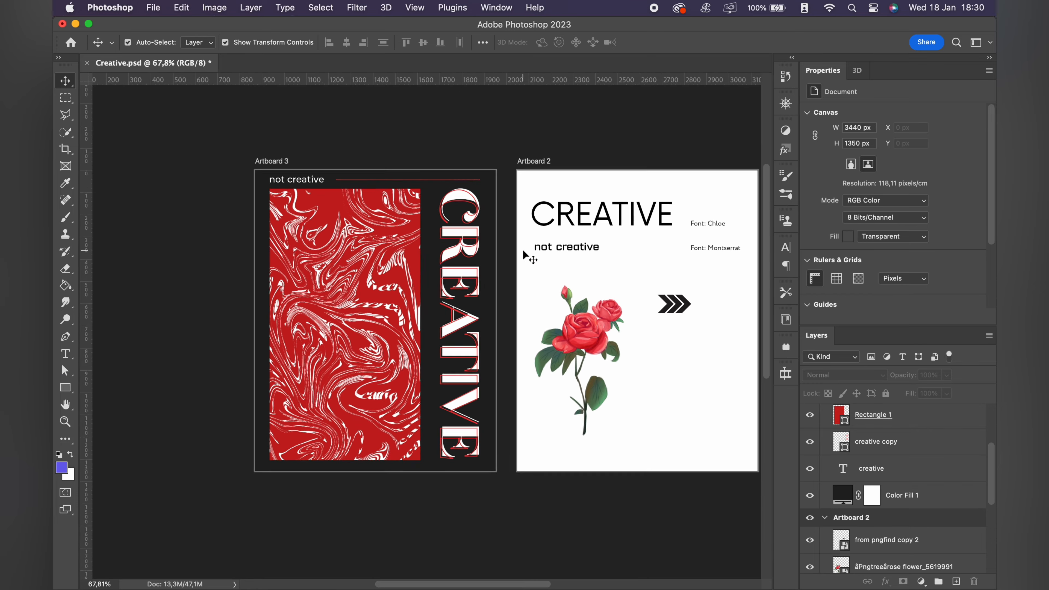
- Copy the chevron arrows from Artboard 2 to the red rectangle's lower-left corner and rotate them 90° so they point up
click(698, 308)
drag(698, 307, 251, 421)
scroll(251, 421, up, 8)
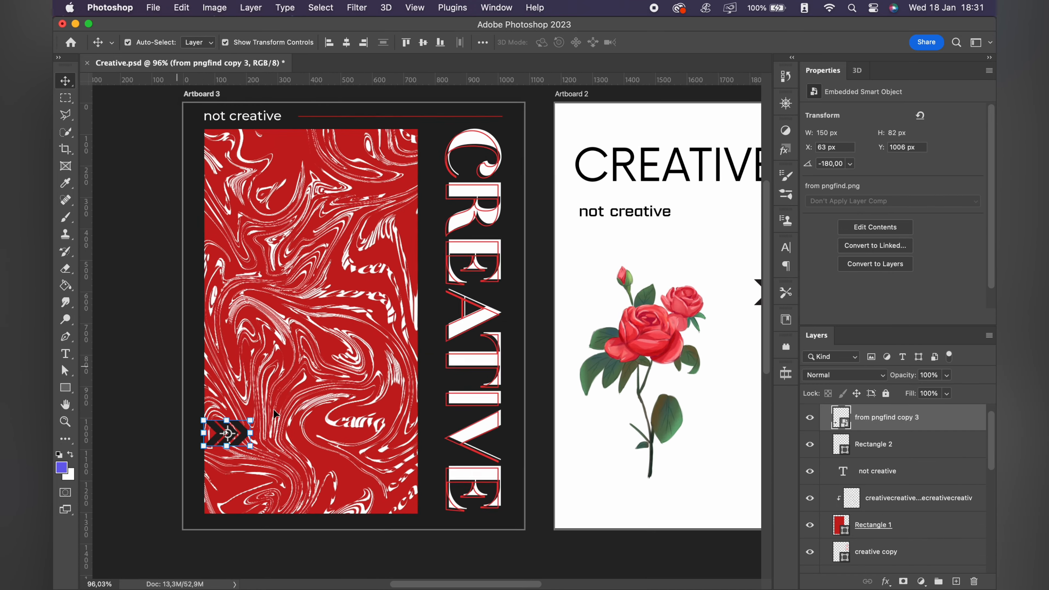
drag(375, 346, 302, 392)
key(Return)
scroll(302, 393, up, 3)
scroll(301, 392, left, 1)
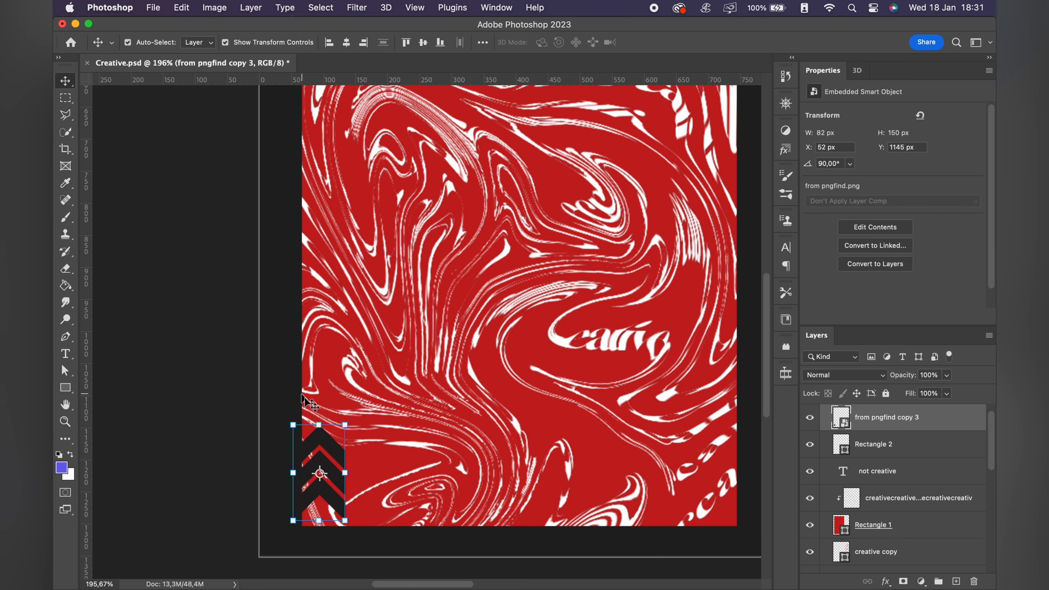
- Duplicate the chevron arrows directly above the first set to form a continuous column along the rectangle's left edge
alt+drag(328, 440, 328, 367)
scroll(428, 311, up, 2)
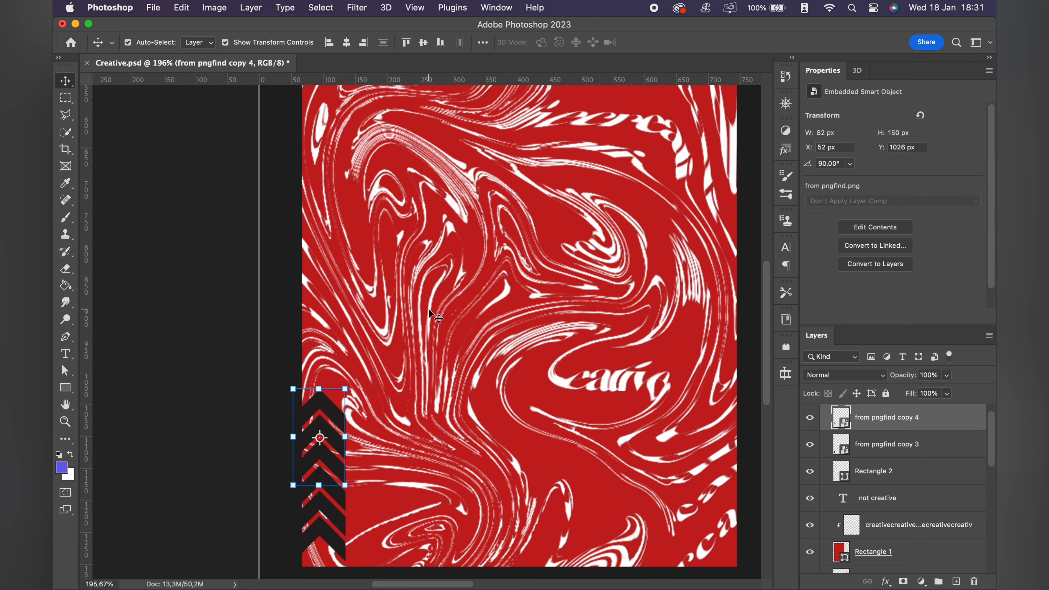
click(428, 312)
scroll(428, 312, down, 8)
key(a)
scroll(428, 311, up, 3)
scroll(428, 310, right, 2)
key(v)
scroll(428, 310, down, 3)
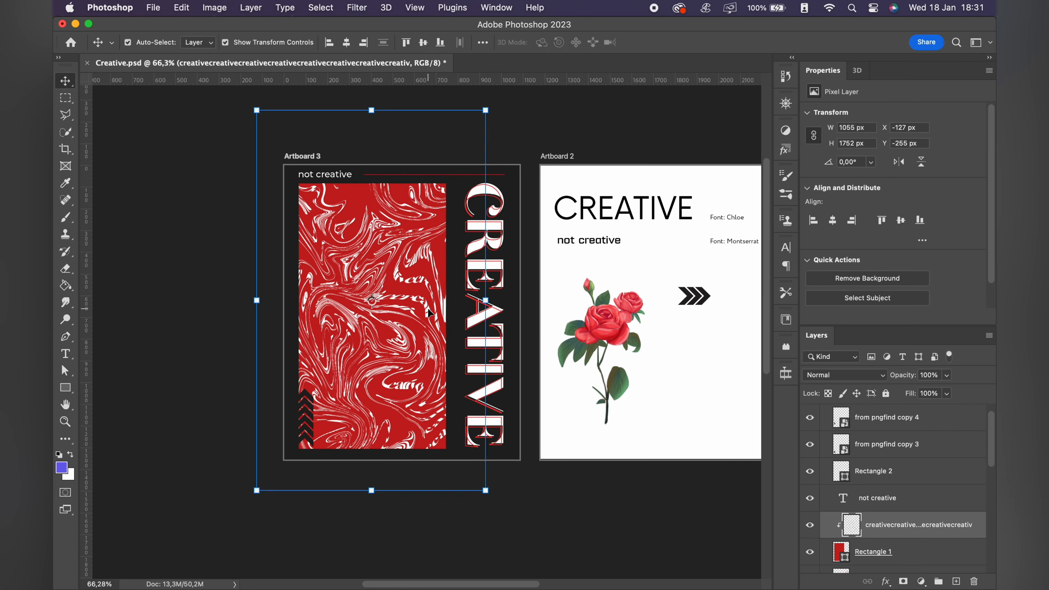
- Copy the rose from Artboard 2 onto the red rectangle, enlarge it to about 552 × 927 px and centre it roughly
alt+drag(620, 330, 386, 327)
scroll(386, 327, up, 2)
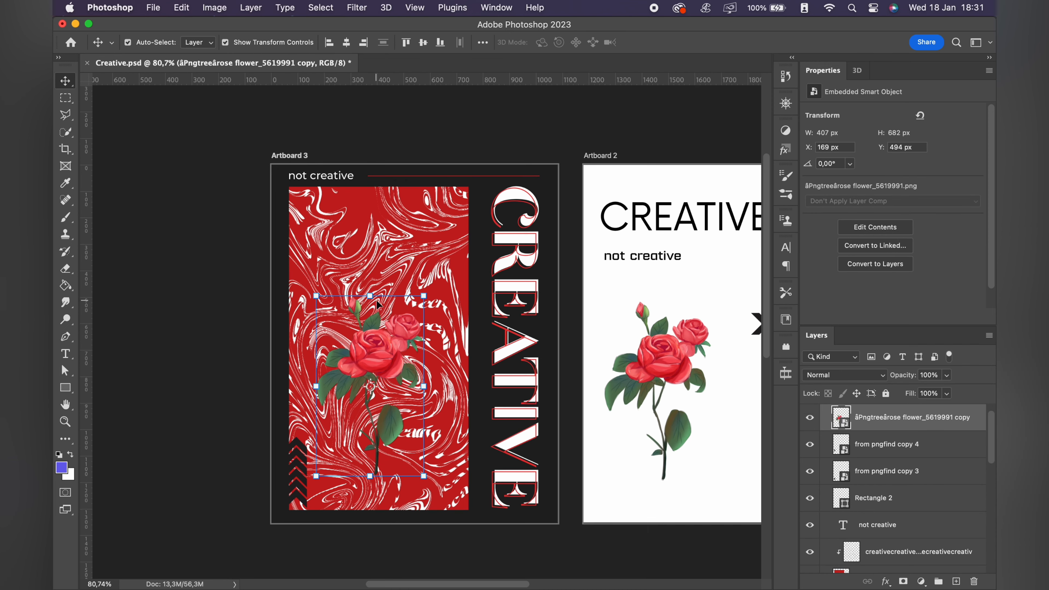
key(ctrl+t)
alt+drag(373, 284, 374, 245)
key(Return)
drag(383, 324, 388, 304)
key(q)
scroll(388, 304, up, 4)
key(q)
scroll(366, 298, down, 2)
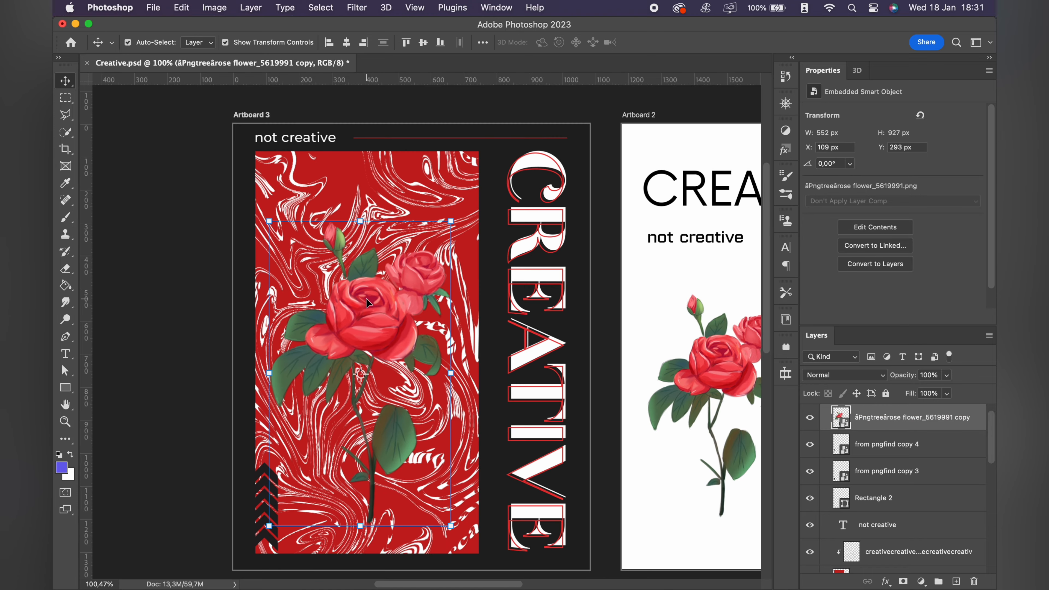
- Open the rose copy in the Filter Gallery and adjust the Glowing Edges effect's edge width, brightness and smoothness
click(356, 7)
click(374, 82)
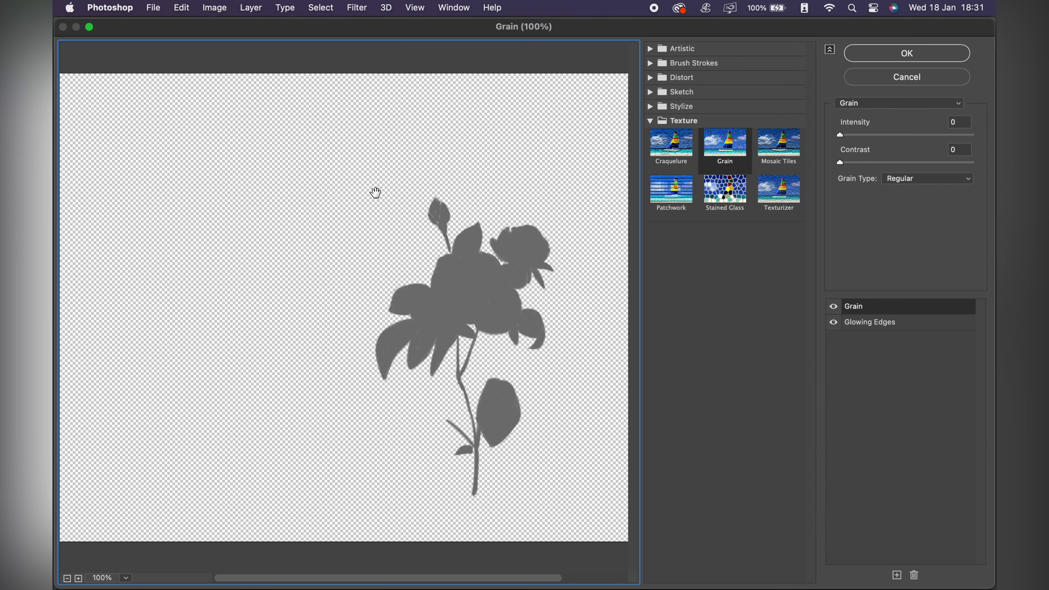
click(882, 326)
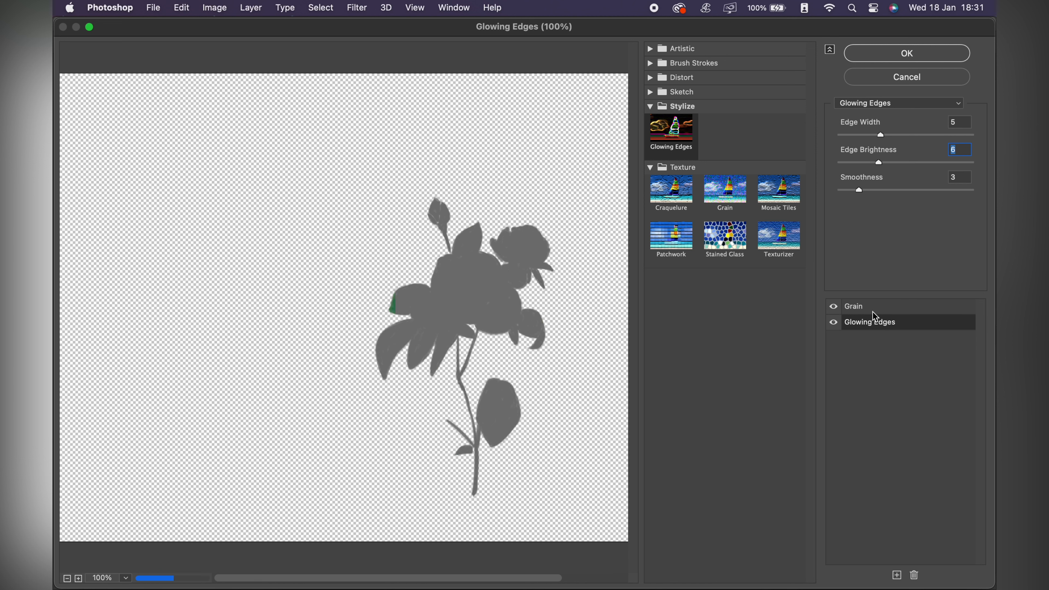
click(851, 308)
click(834, 307)
click(864, 322)
mouse_move(860, 190)
mouse_down()
mouse_move(873, 189)
mouse_move(854, 194)
mouse_up()
drag(880, 136, 893, 162)
- Set the rose's Grain effect to intensity 70 and contrast 64 with regular grain, and apply the gallery effects
click(842, 308)
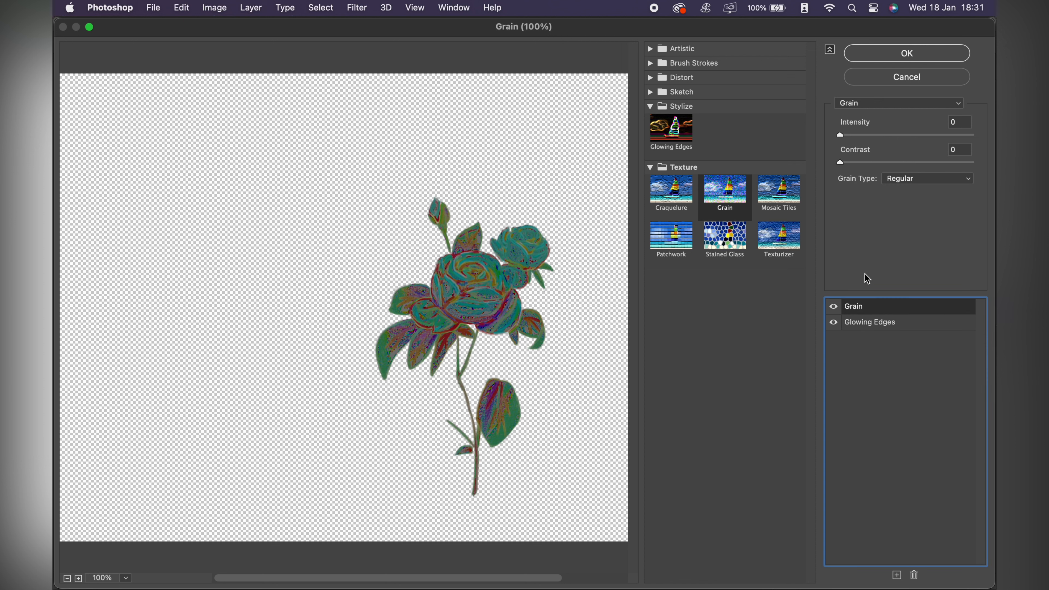
drag(845, 136, 886, 156)
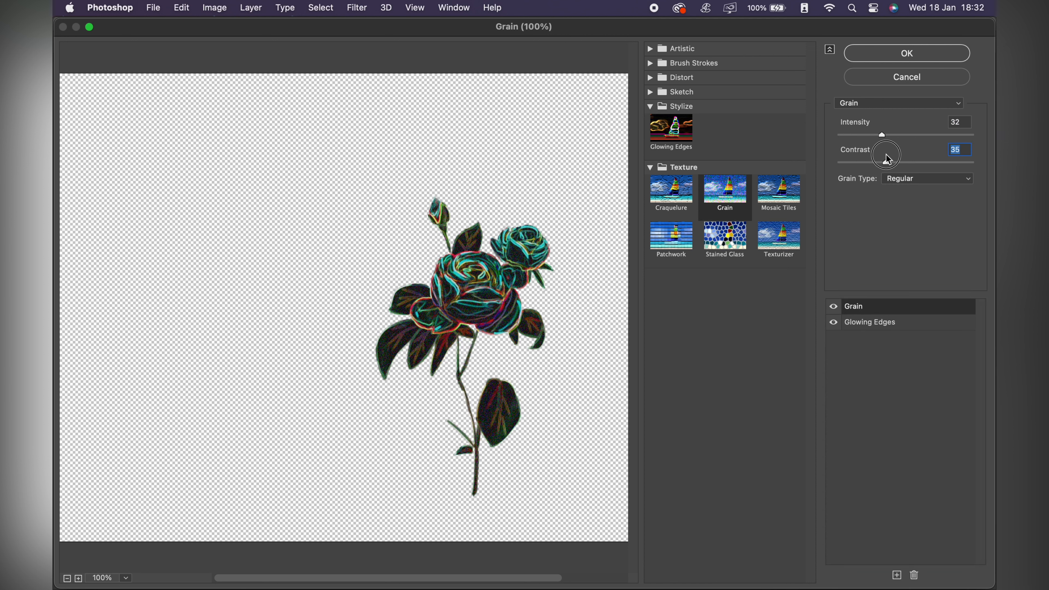
click(924, 162)
click(931, 135)
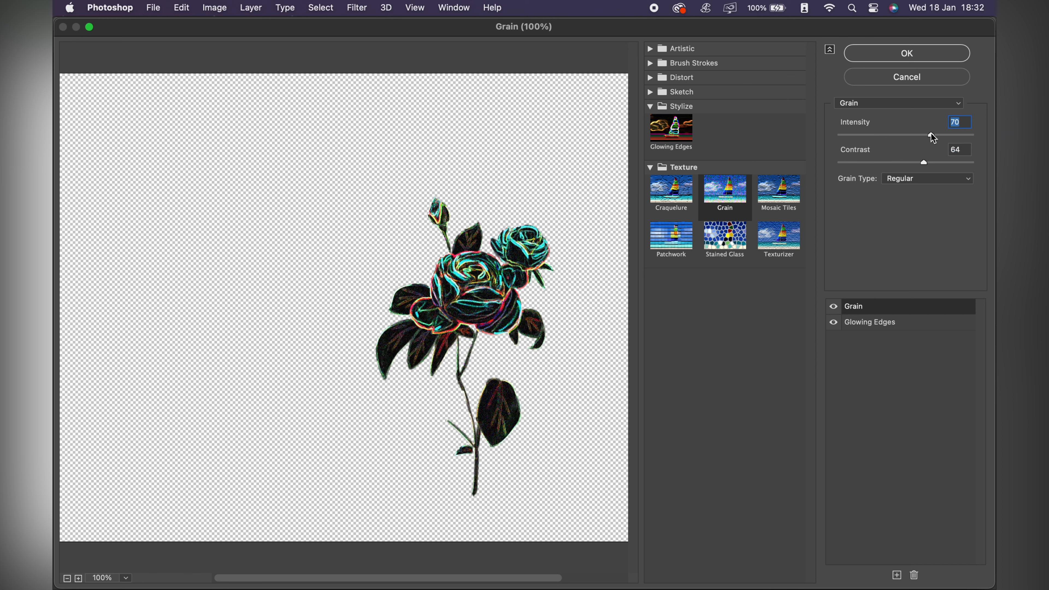
click(927, 52)
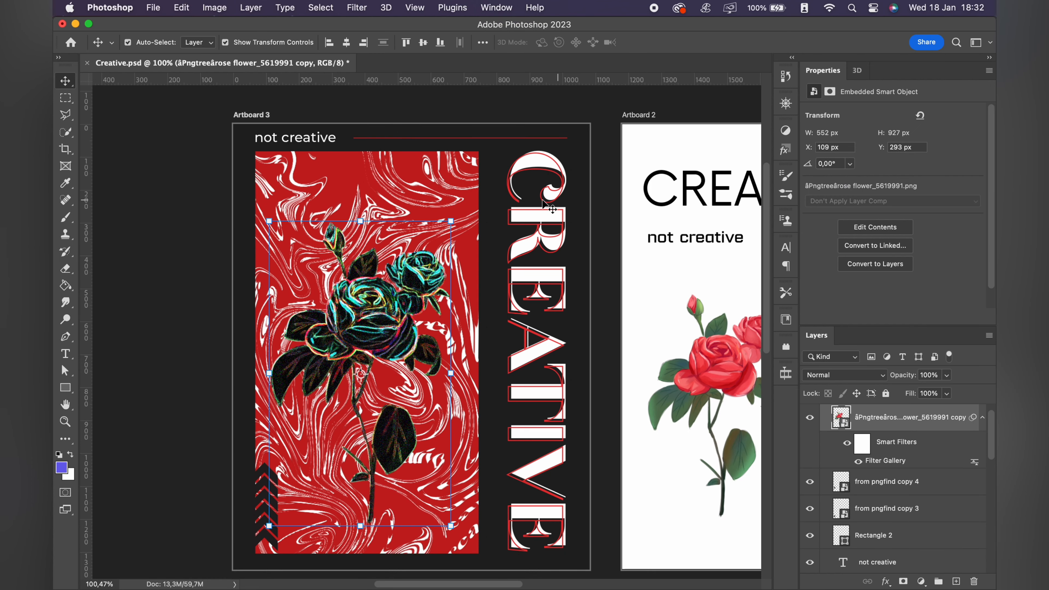
- Group the liquified text pattern with the red rectangle and convert the group to a smart object
click(457, 182)
scroll(866, 521, down, 2)
shift+click(908, 488)
key(super+g)
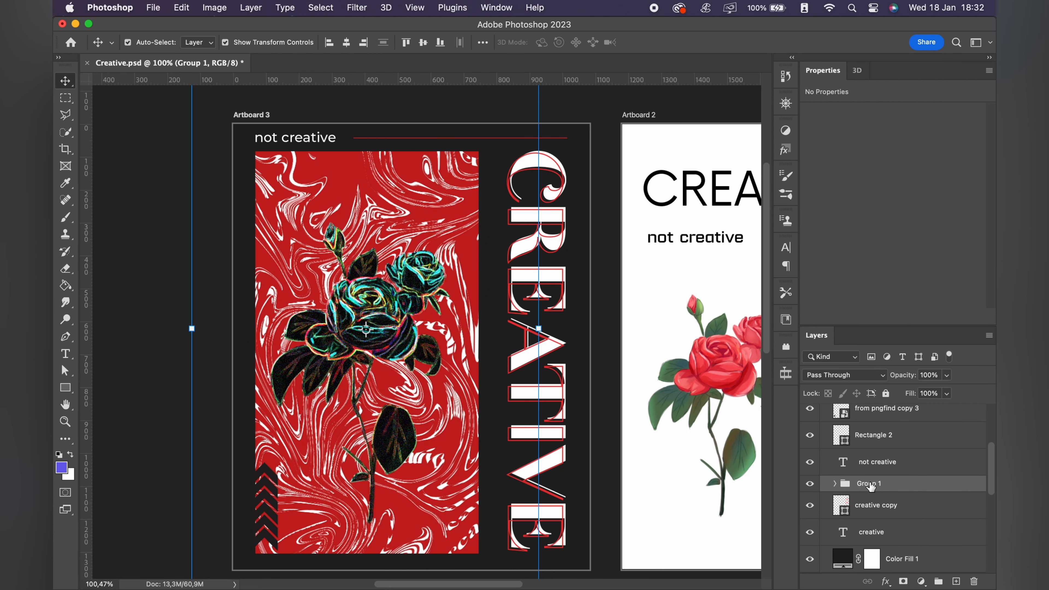
right_click(867, 483)
click(911, 491)
- Add uniform noise of 25.98% to the smart object containing the red liquified pattern
click(356, 7)
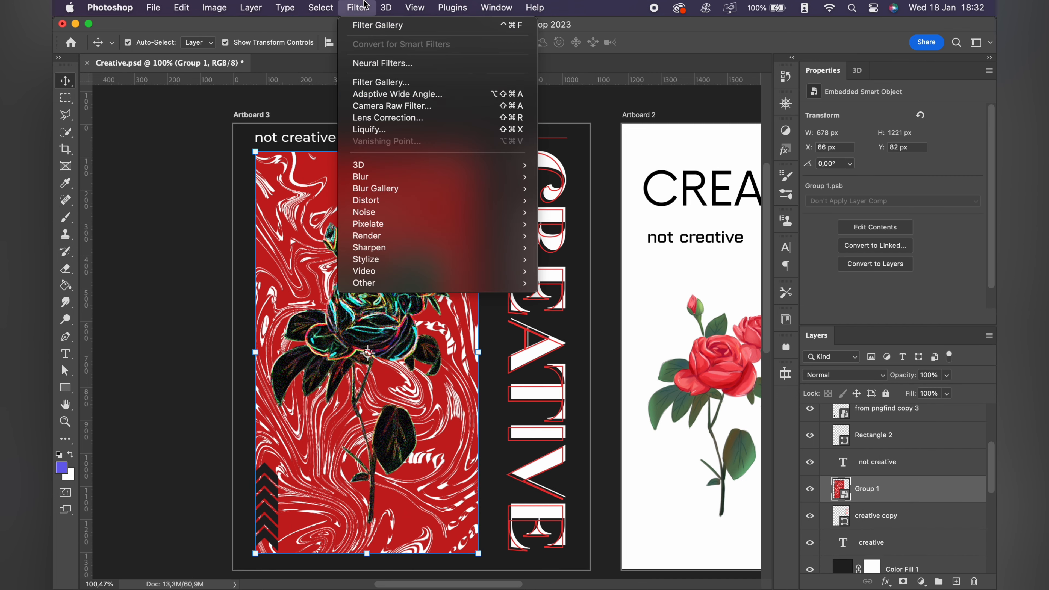
mouse_move(415, 212)
click(574, 211)
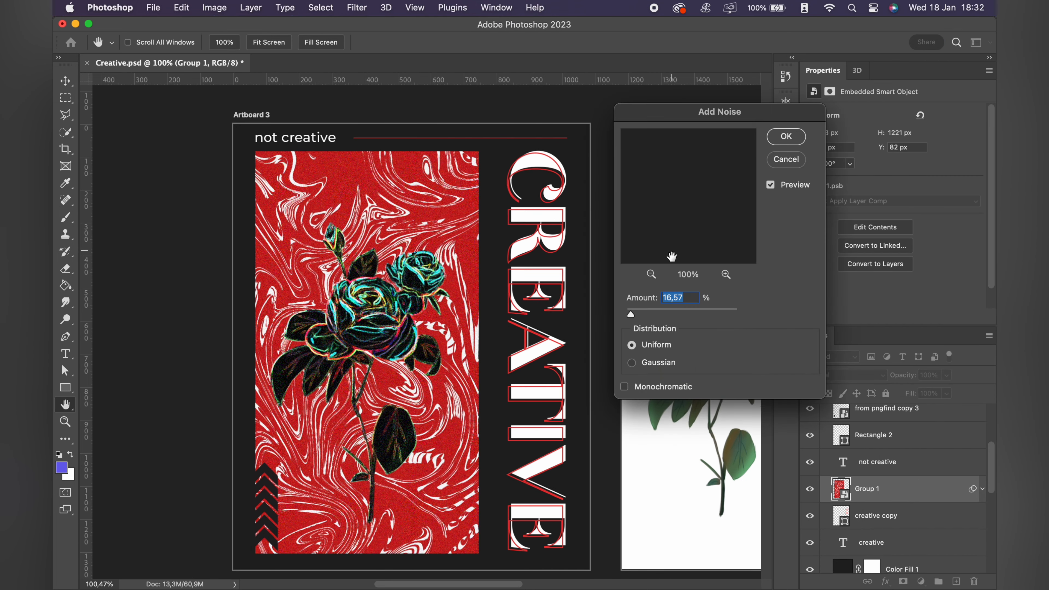
drag(640, 315, 639, 314)
click(796, 138)
- Convert the dark background fill of Artboard 3 to a smart object and add uniform noise of 25.98%
click(591, 154)
click(357, 8)
mouse_move(415, 182)
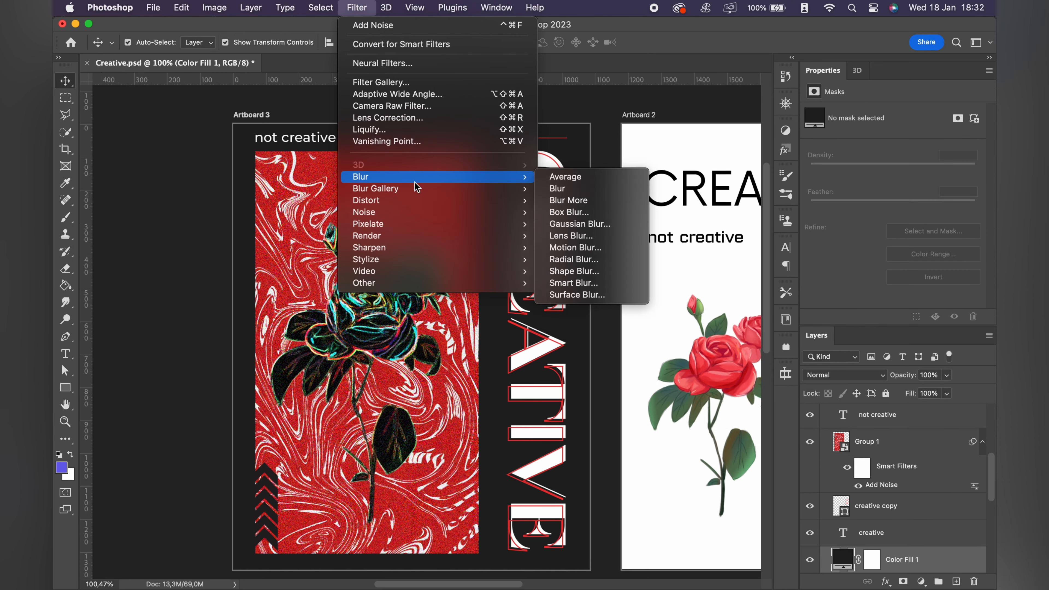
mouse_move(416, 212)
click(571, 212)
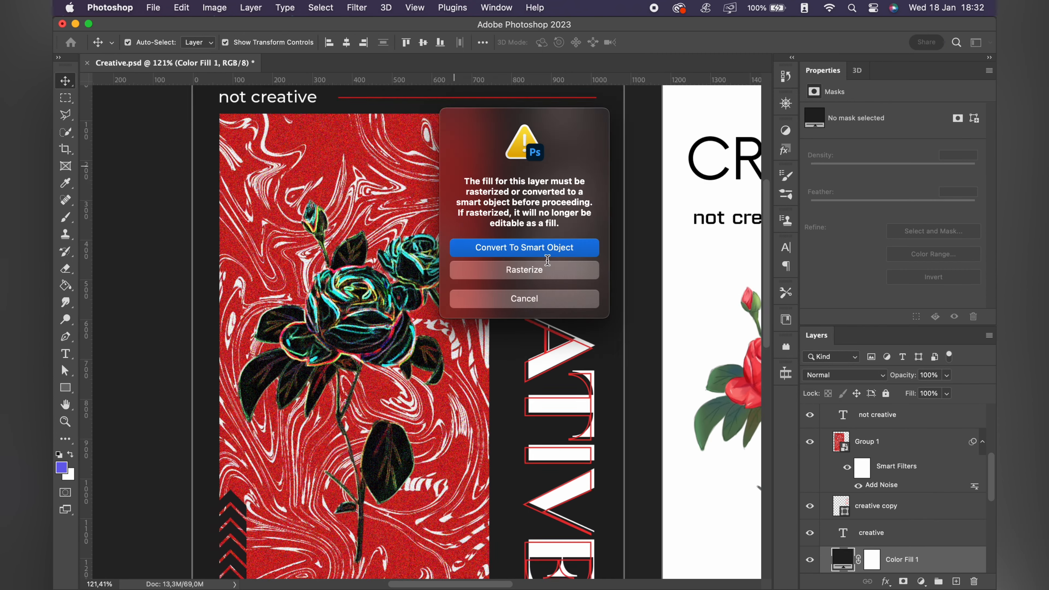
click(545, 252)
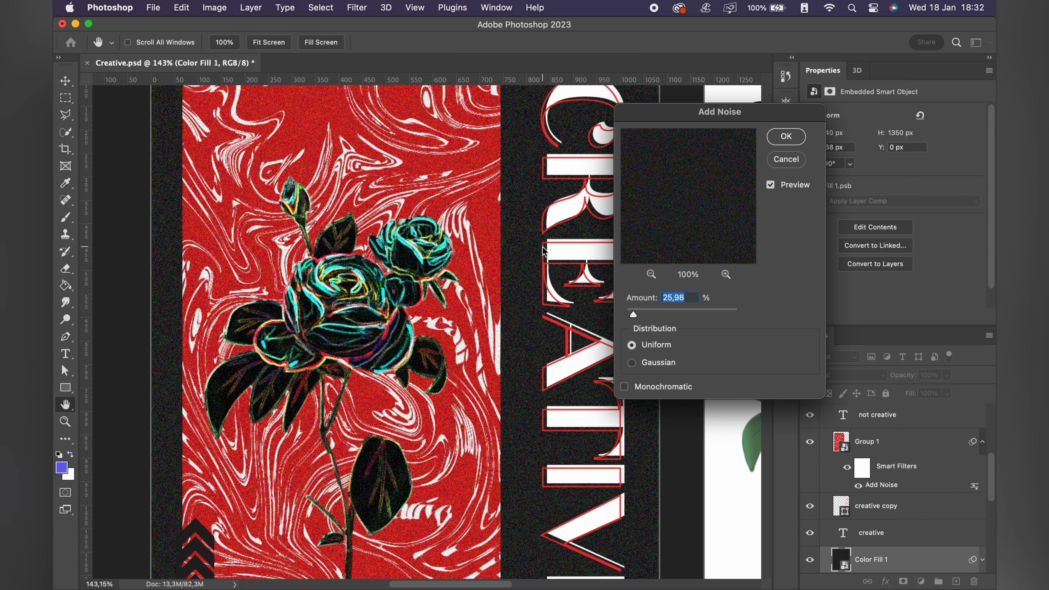
click(789, 141)
scroll(620, 263, down, 4)
click(610, 260)
scroll(607, 261, down, 5)
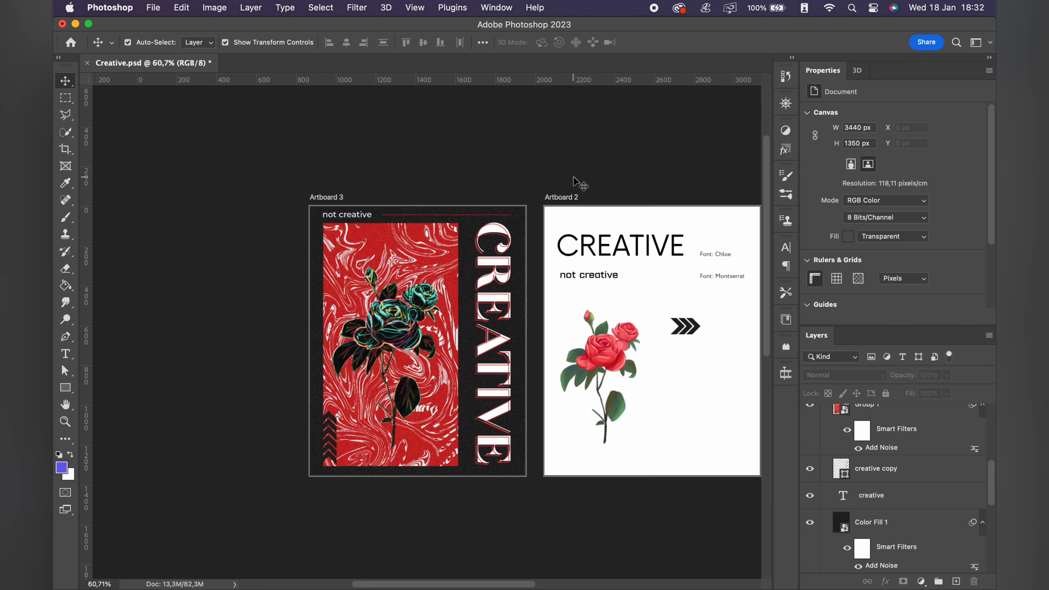
- Nudge the stylised rose on Artboard 3 up by 50 px to Y 243 px and deselect it
scroll(573, 178, down, 2)
click(387, 290)
key(shift+Up)
key(shift+Up)
key(shift+Up)
key(shift+Up)
key(shift+Up)
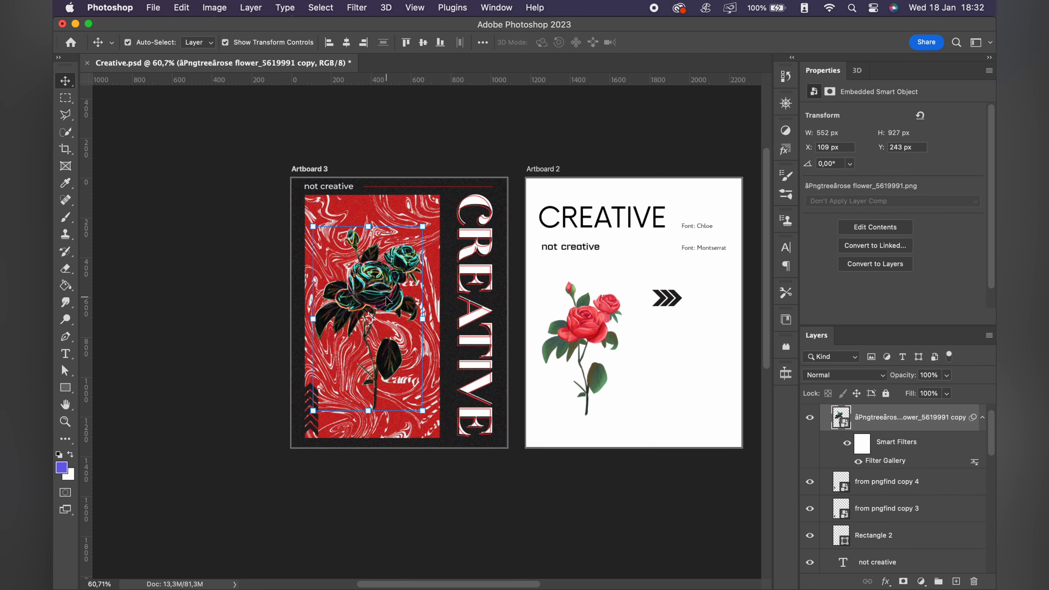
click(419, 132)
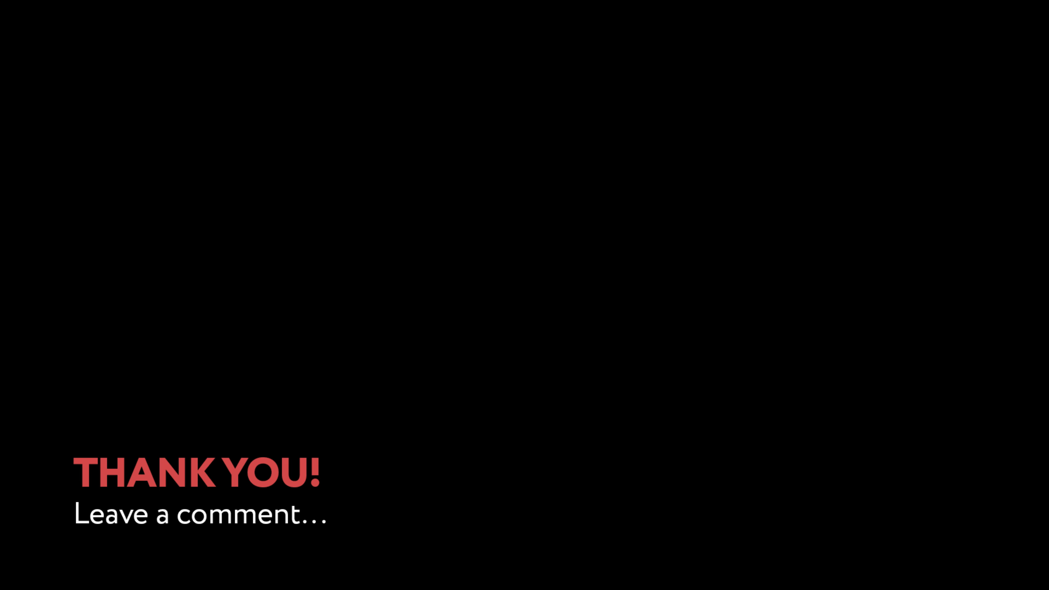